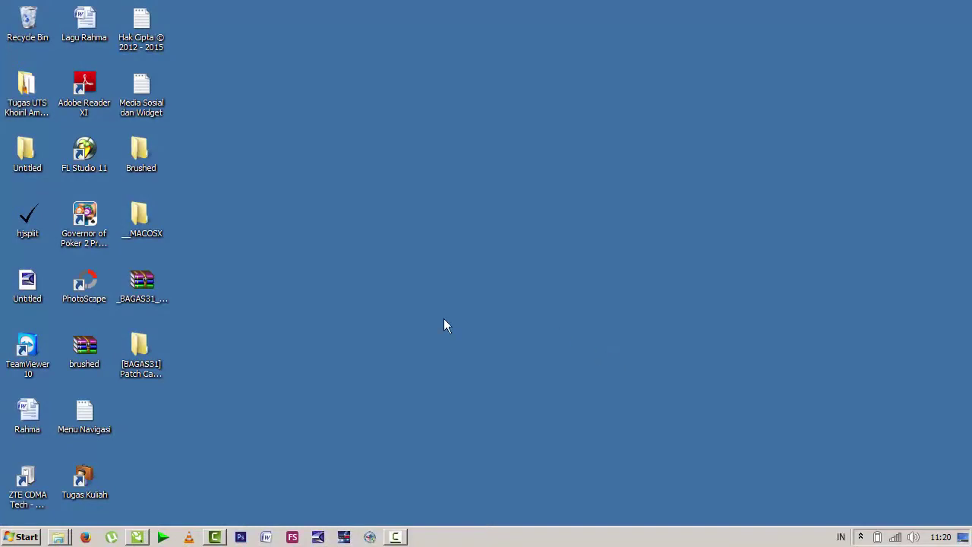
Switch to the open Meja Kerja.cdr drawing in CorelDRAW and draw an upright ellipse about 75 × 112 mm beside the page.
key("F5")
mouse_move(143, 537)
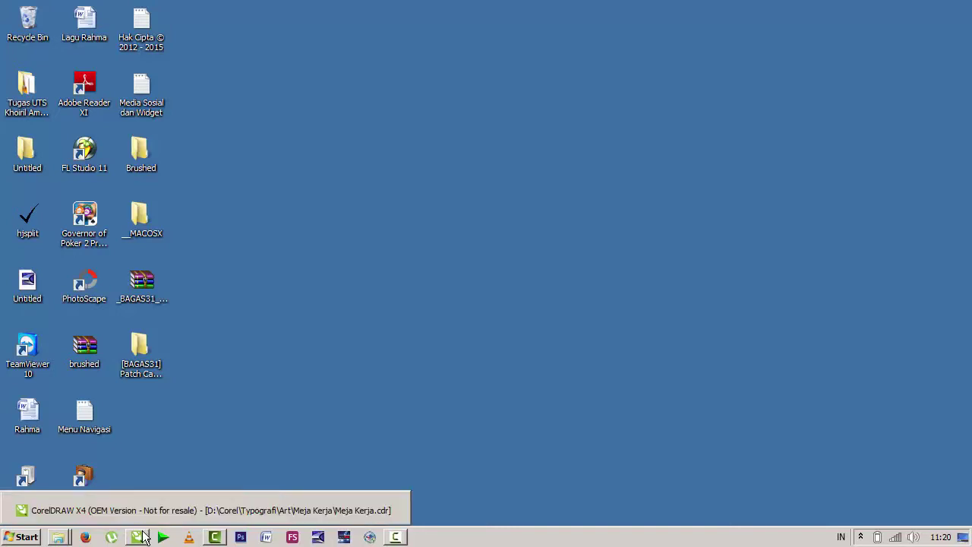
left_click(152, 511)
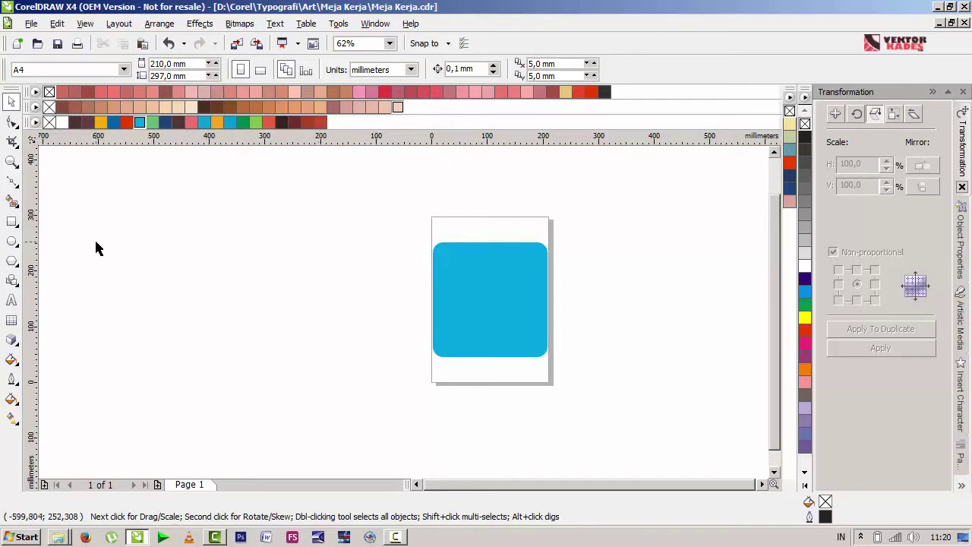
left_click(11, 241)
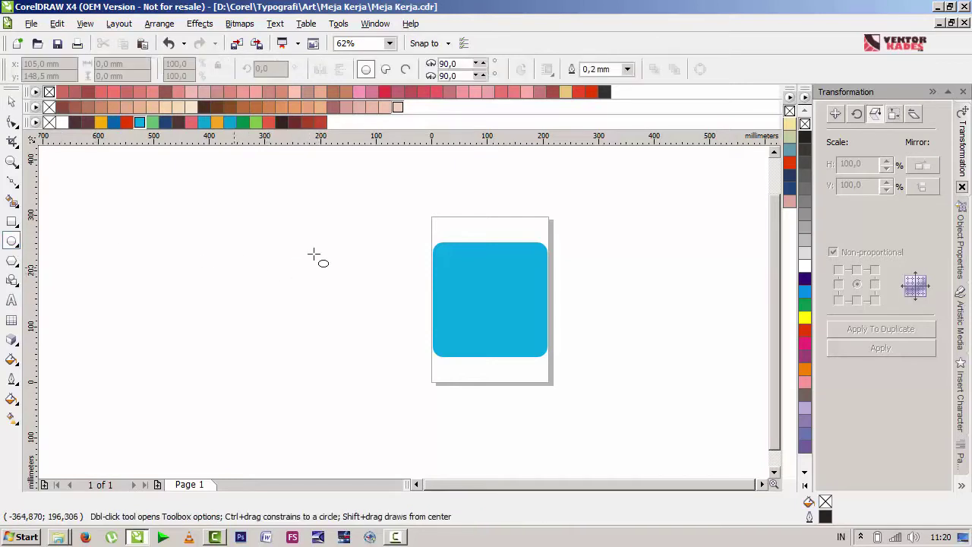
left_click_drag(327, 252, 370, 315)
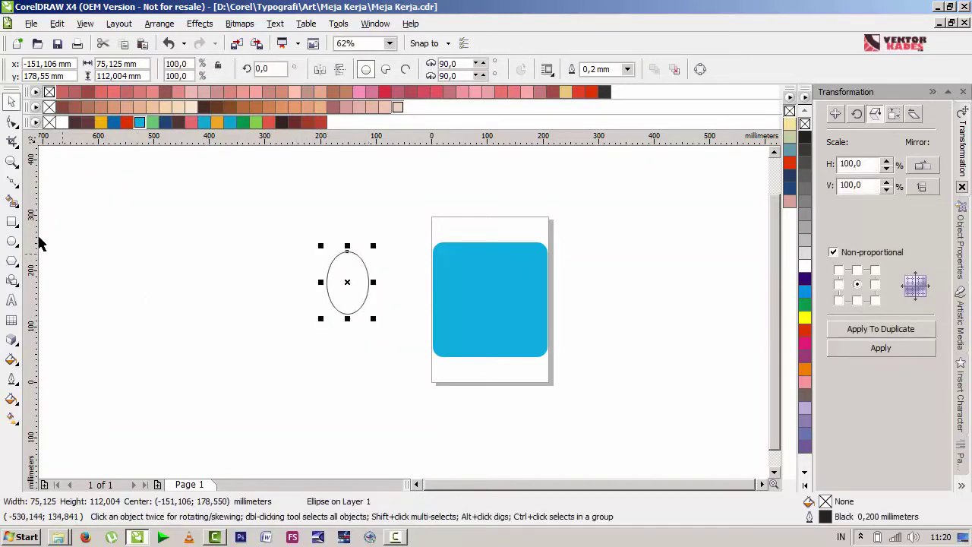
Draw a rectangle about 79 × 217 mm over the ellipse's right half and trim the ellipse with it.
left_click(12, 221)
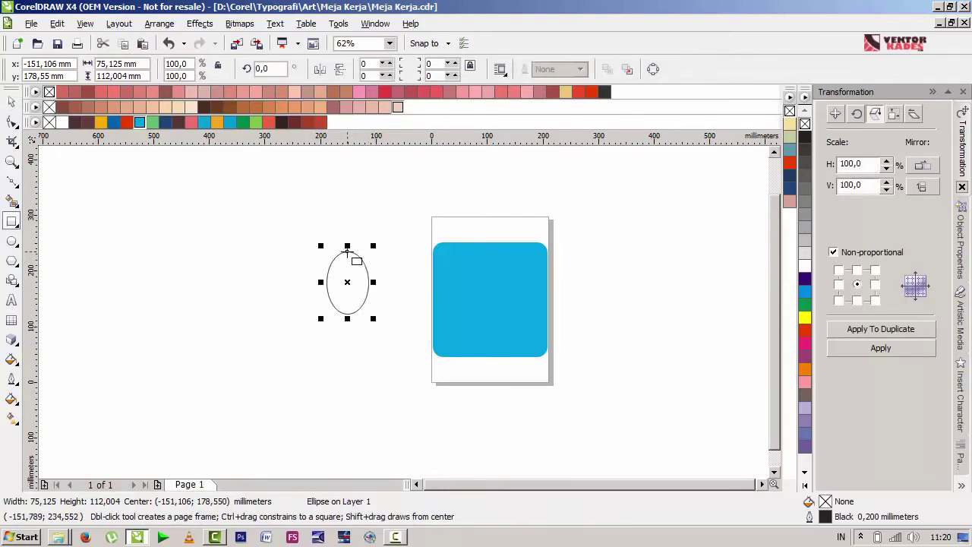
left_click_drag(348, 251, 392, 355)
key("space")
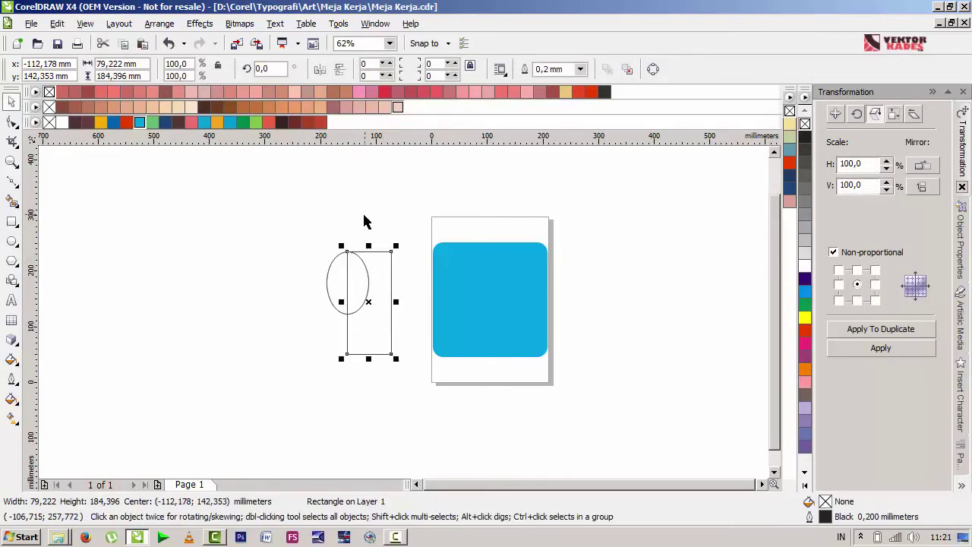
left_click_drag(368, 246, 368, 228)
key("space")
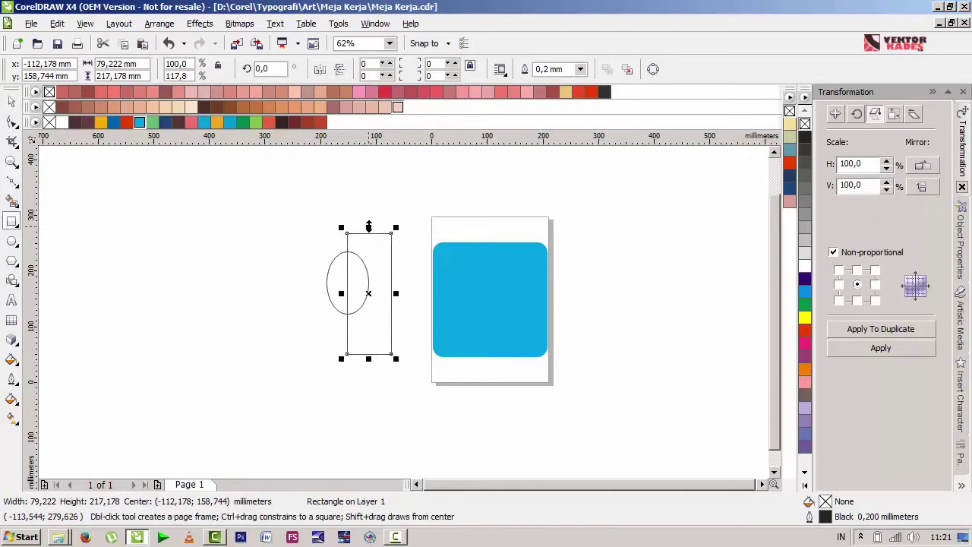
key("space")
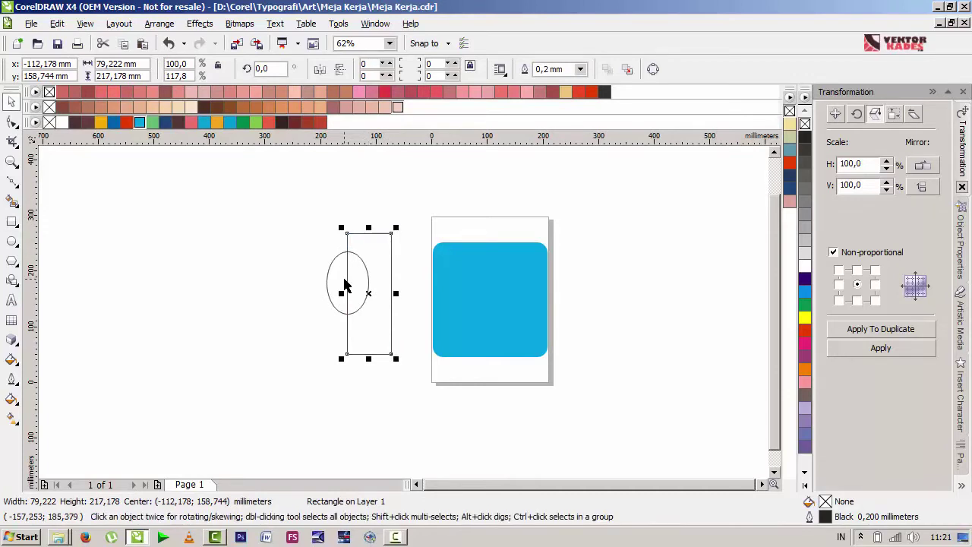
left_click(338, 281, "shift")
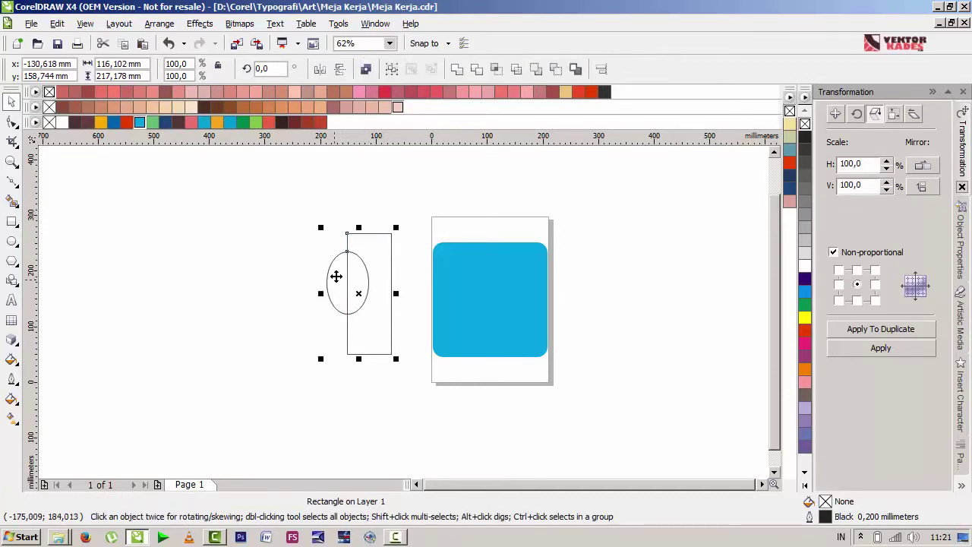
left_click(474, 70)
Dismiss the Internet Download Manager warning and exit that background program.
left_click(607, 322)
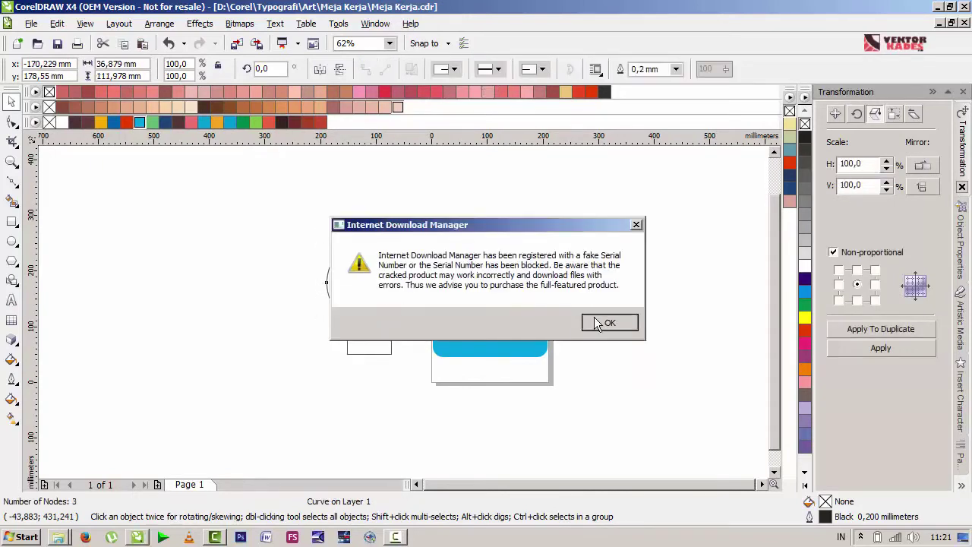
left_click(611, 178)
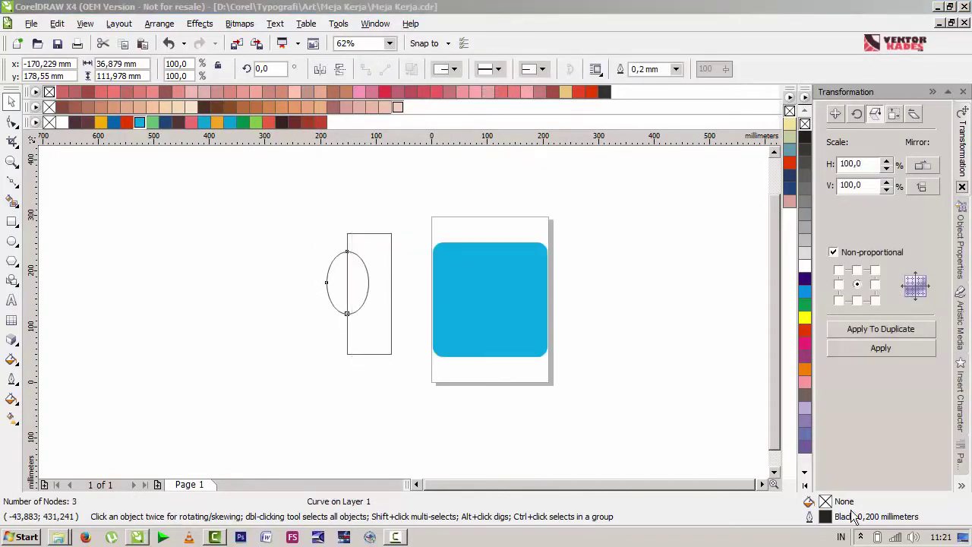
left_click(861, 537)
right_click(858, 452)
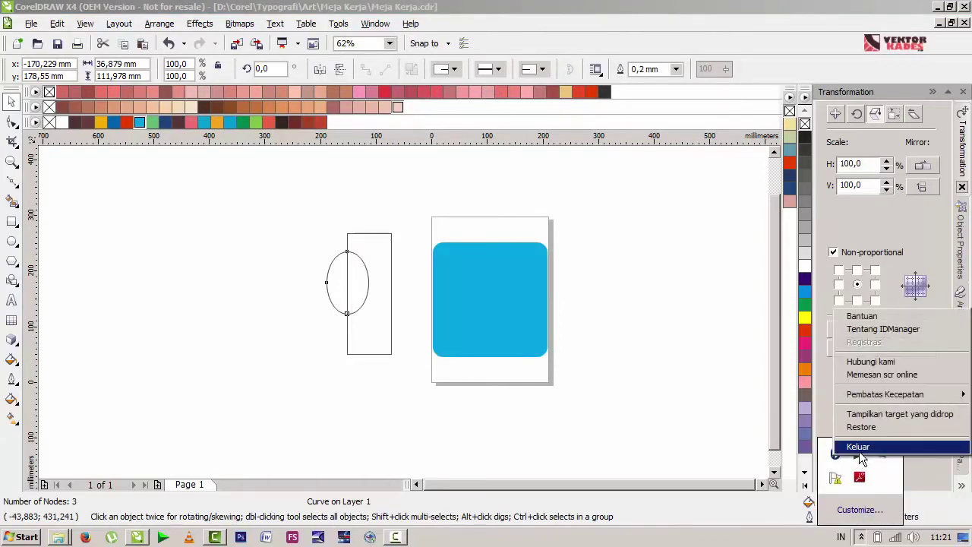
left_click(860, 450)
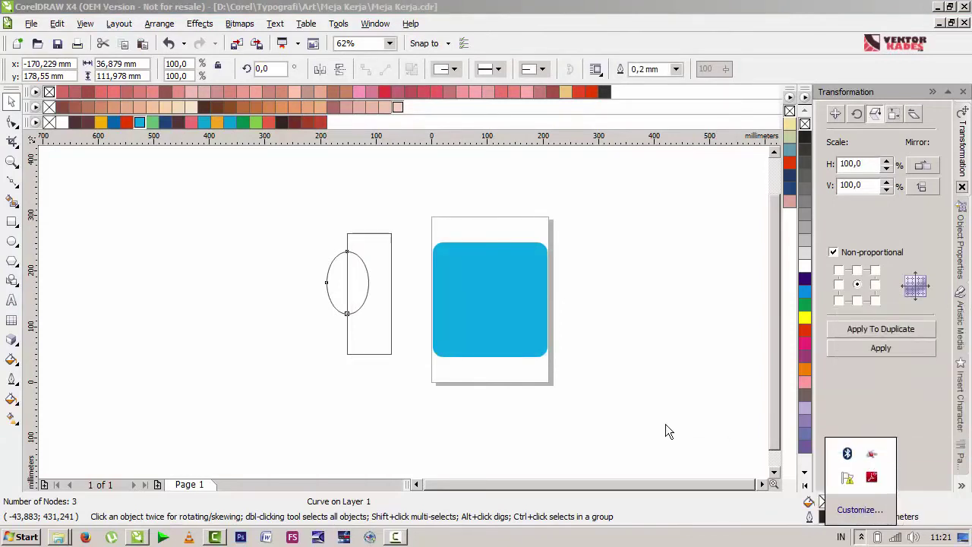
Delete the trimming rectangle, keeping only the left half of the ellipse.
left_click(382, 344)
key("Delete")
left_click(328, 283)
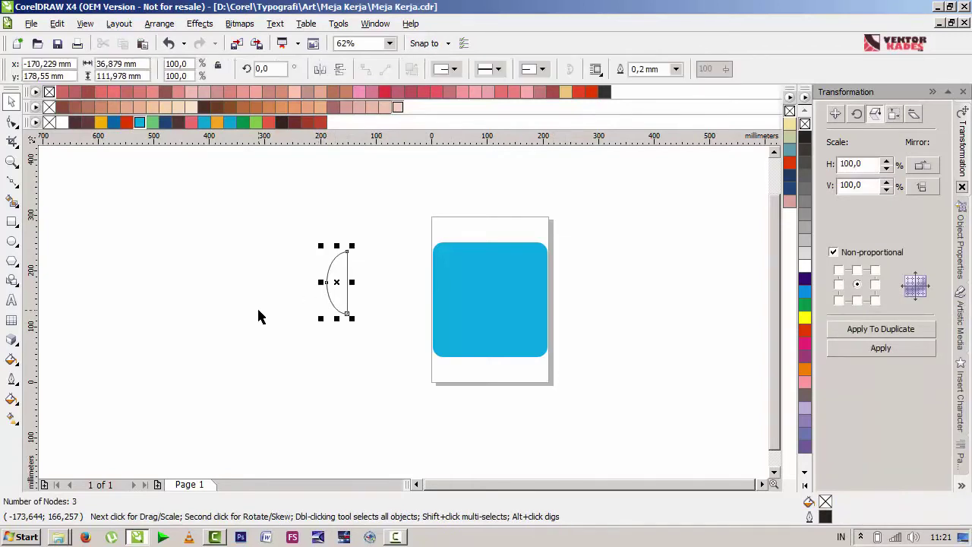
left_click(248, 288)
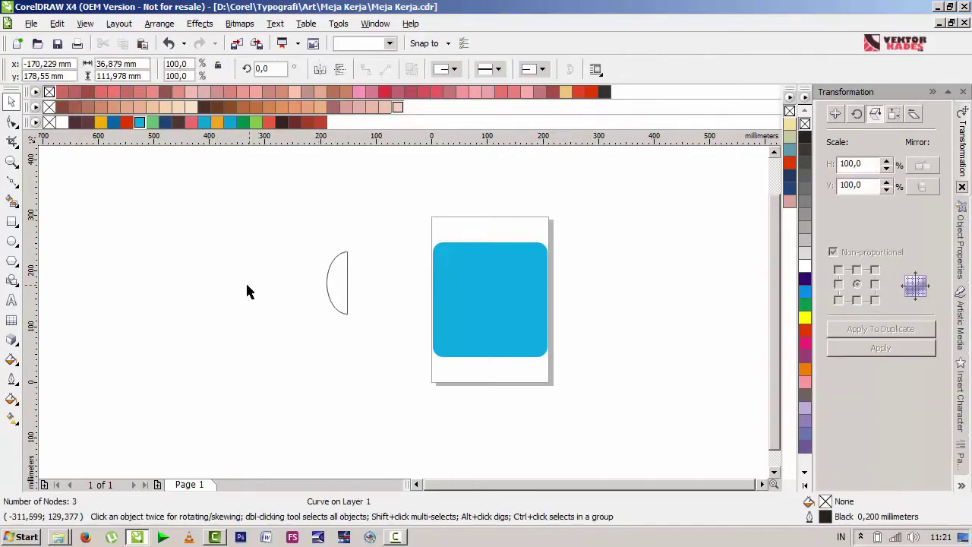
Draw a small rectangle about 56 × 27 mm overlapping the curved edge of the half ellipse.
left_click(13, 222)
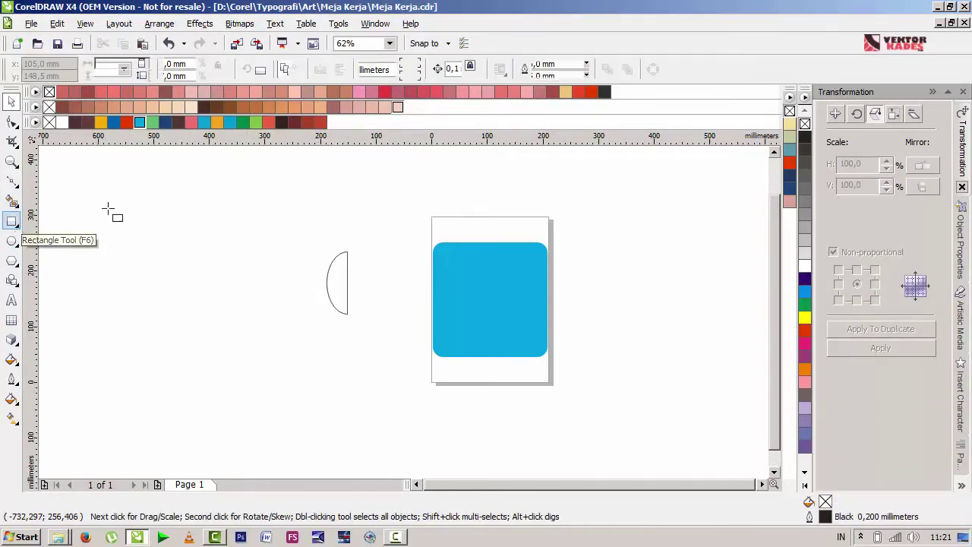
scroll(331, 285, "up", 2)
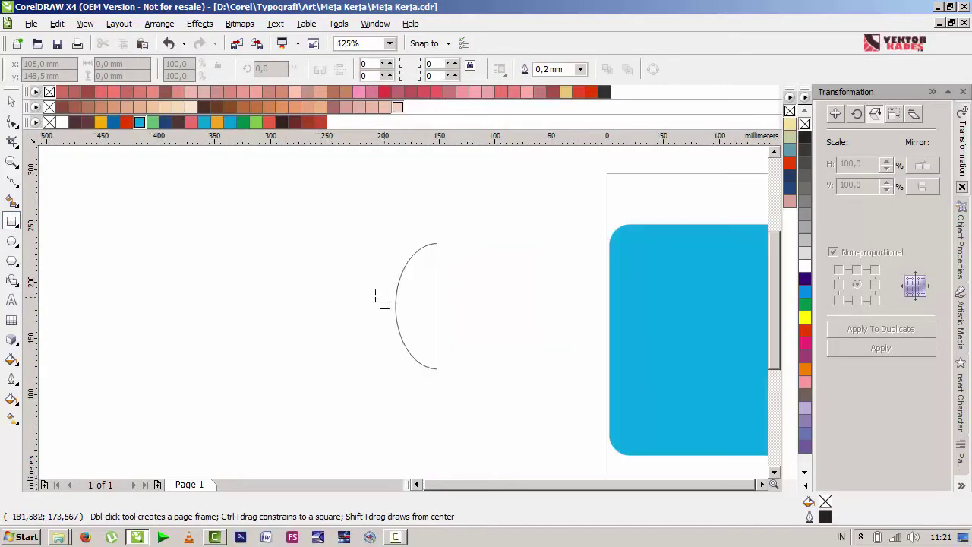
left_click_drag(364, 290, 426, 321)
key("space")
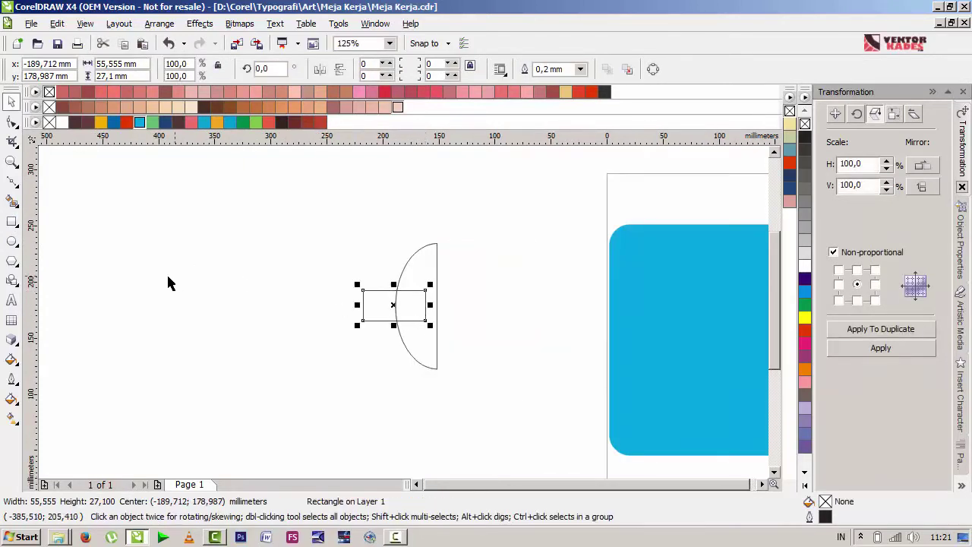
Skew the small rectangle vertically into a parallelogram about 48 mm high that slopes down away from the half ellipse.
left_click(376, 314)
left_click_drag(358, 305, 393, 307)
left_click(379, 319)
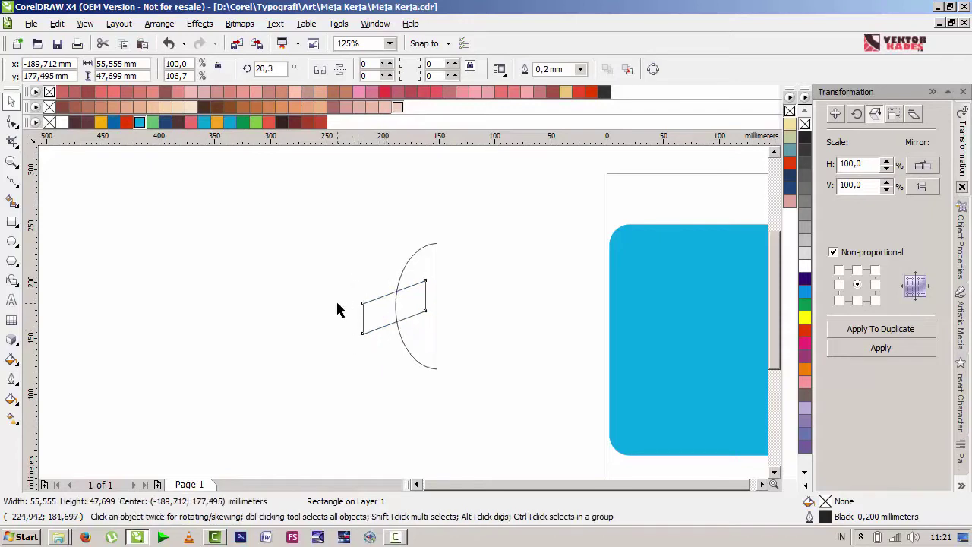
left_click(339, 309)
Trim the slanted parallelogram with the half ellipse so its inner end follows the curve.
left_click(379, 323)
left_click(422, 354)
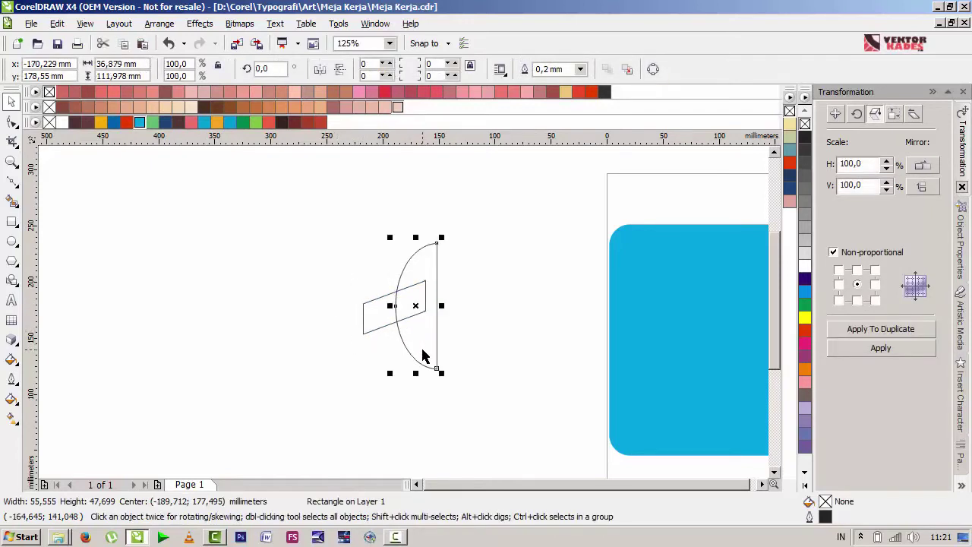
left_click(380, 321, "shift")
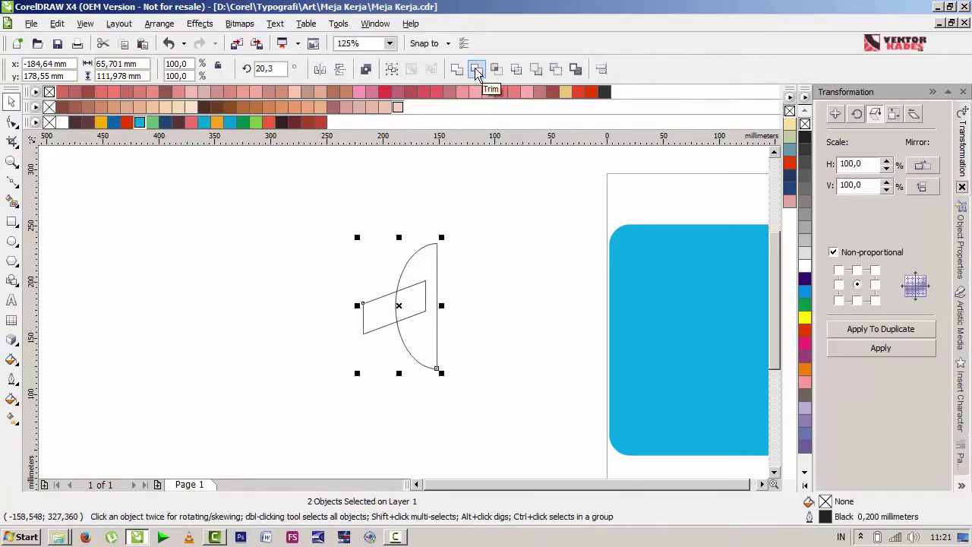
left_click(477, 70)
Nudge the trimmed wing piece left to open a narrow gap beside the half ellipse.
left_click(371, 318)
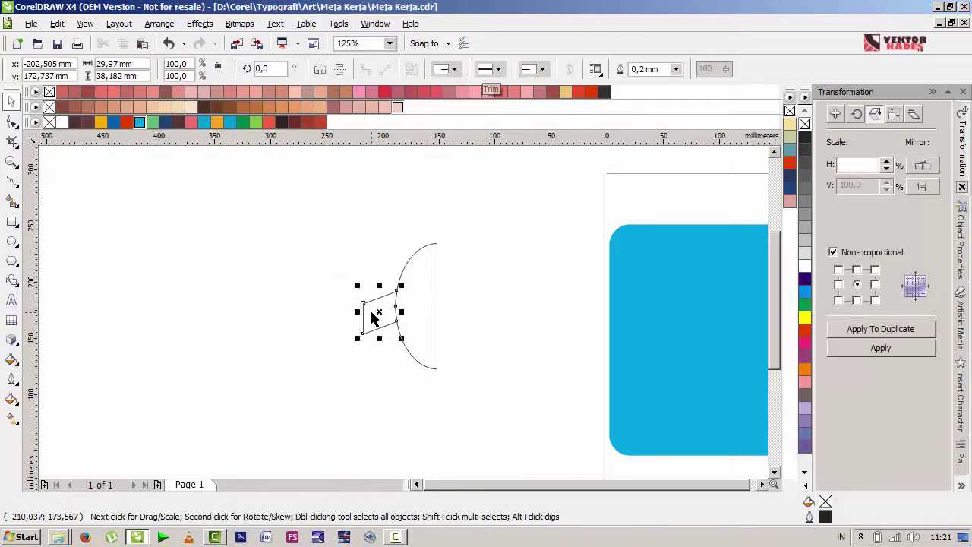
key("Left")
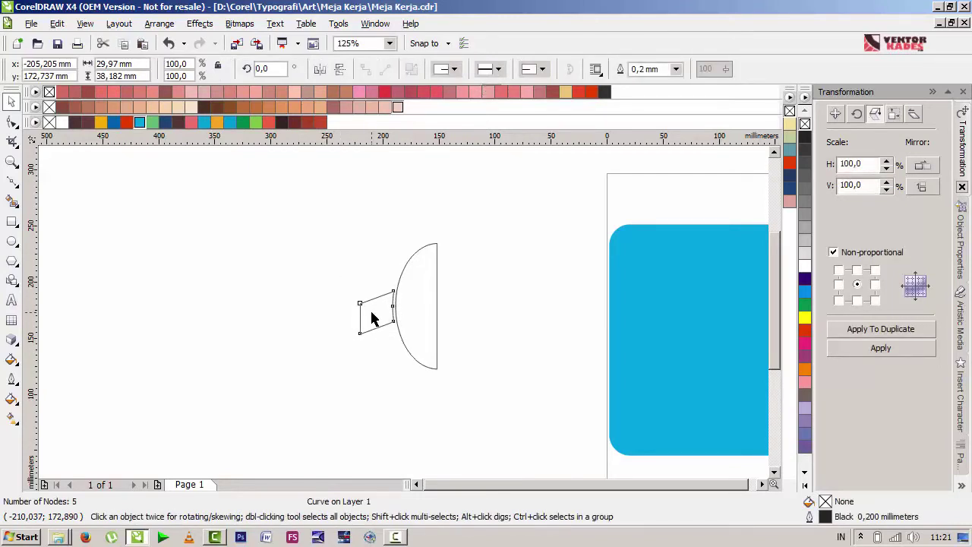
key("Left")
left_click(306, 339)
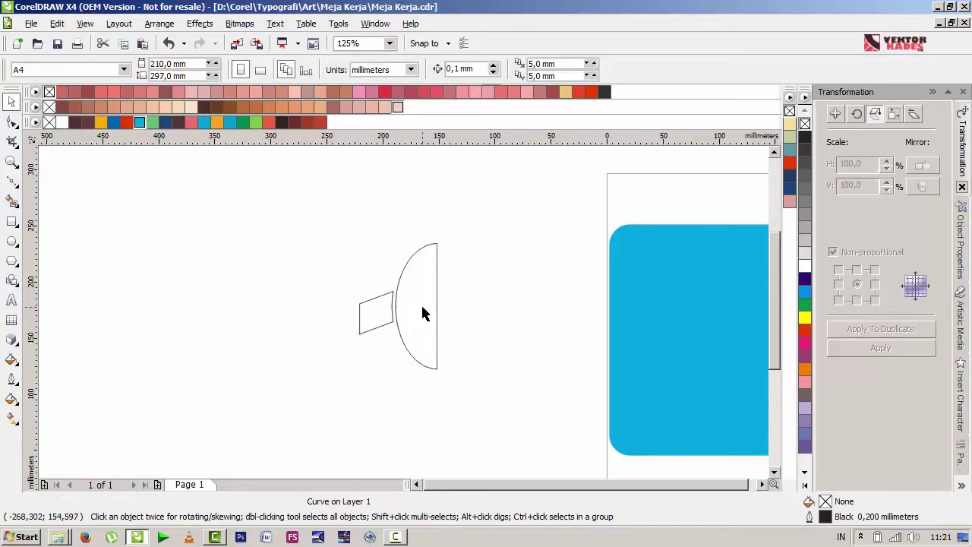
Group the half ellipse and the wing piece into one object.
key("F3")
scroll(388, 331, "up", 2)
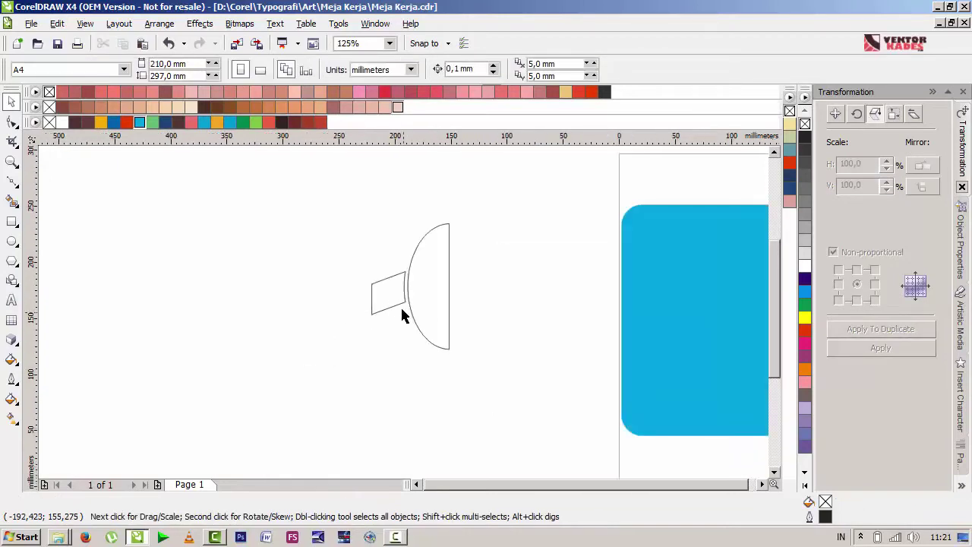
left_click(391, 301)
left_click(322, 187)
left_click_drag(322, 183, 509, 405)
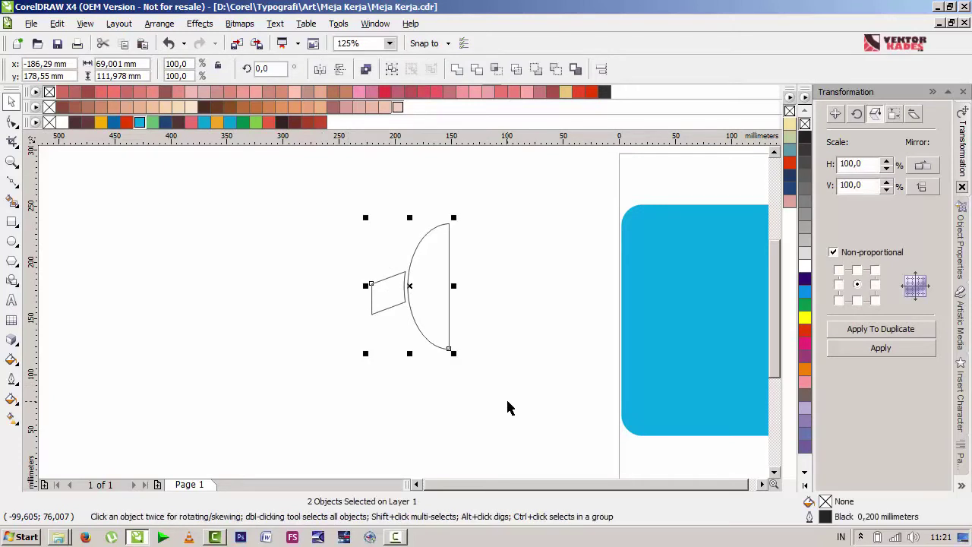
key("ctrl+g")
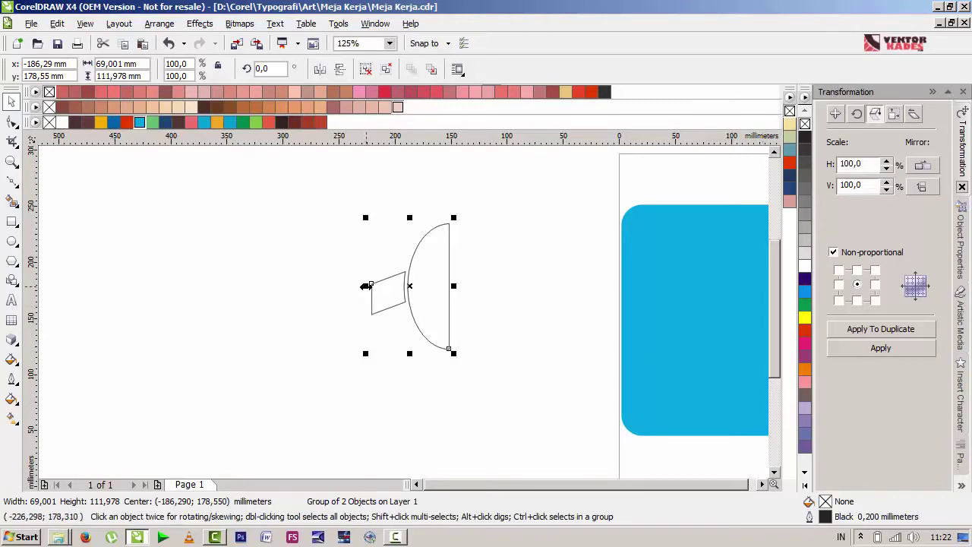
Create a horizontally mirrored copy of the group against its straight edge, completing the ellipse with a wing on each side.
left_click_drag(365, 286, 445, 284)
key("ctrl")
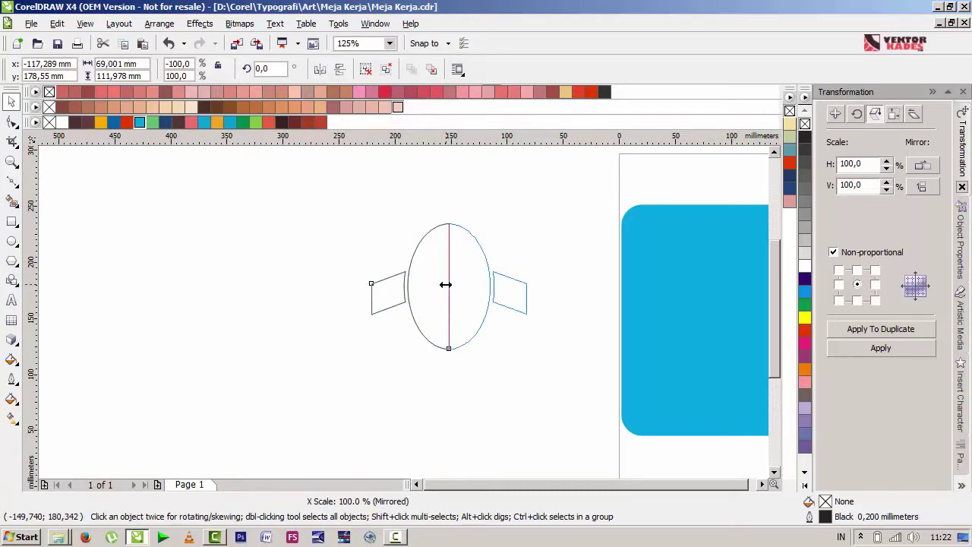
left_click_drag(445, 284, 445, 284)
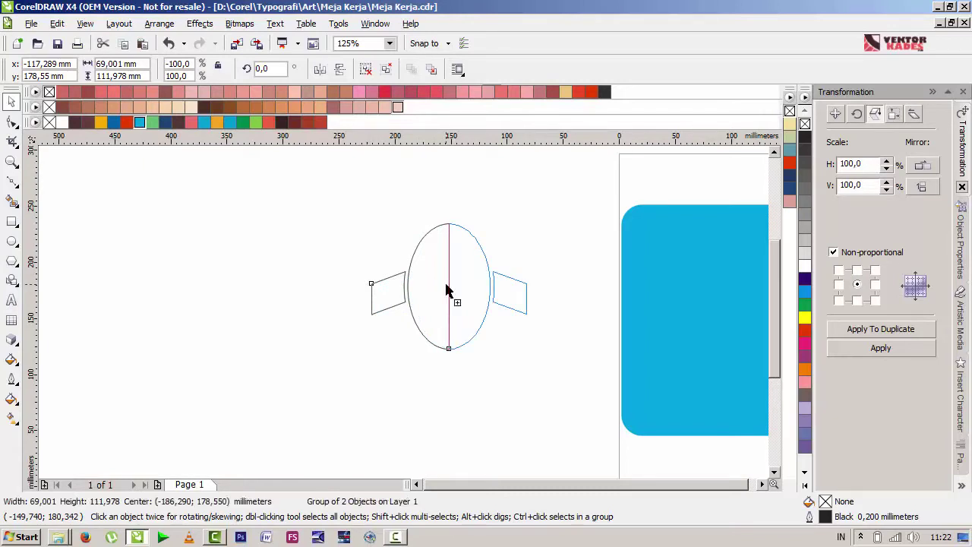
left_click(481, 278)
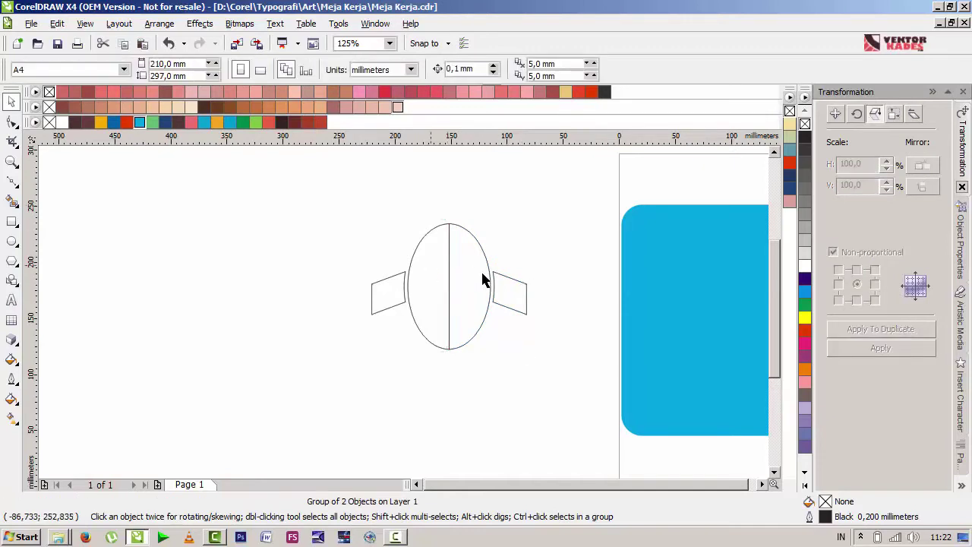
left_click(451, 272)
left_click(302, 326)
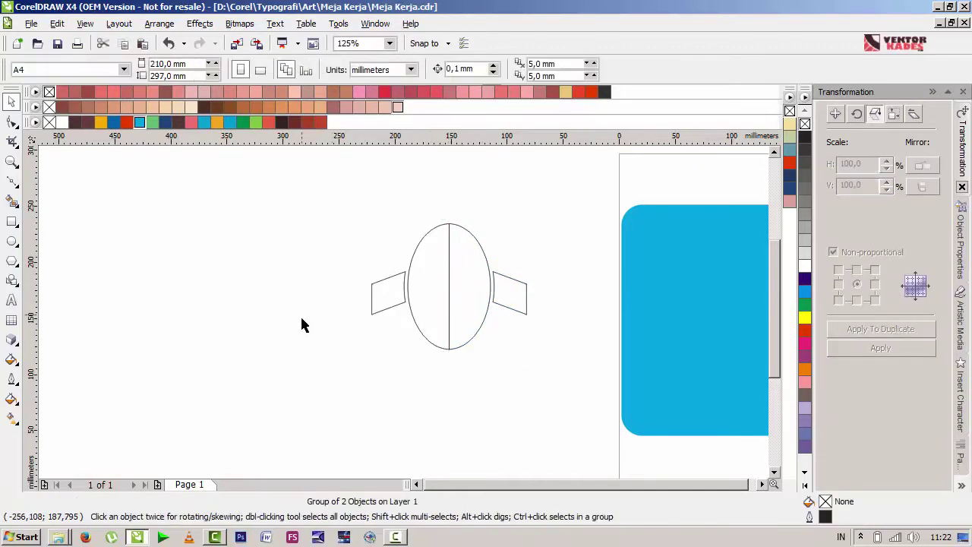
Draw a three-sided polygon about 60 × 47 mm over the ellipse's lower end and mirror it vertically so it points down.
left_click(12, 263)
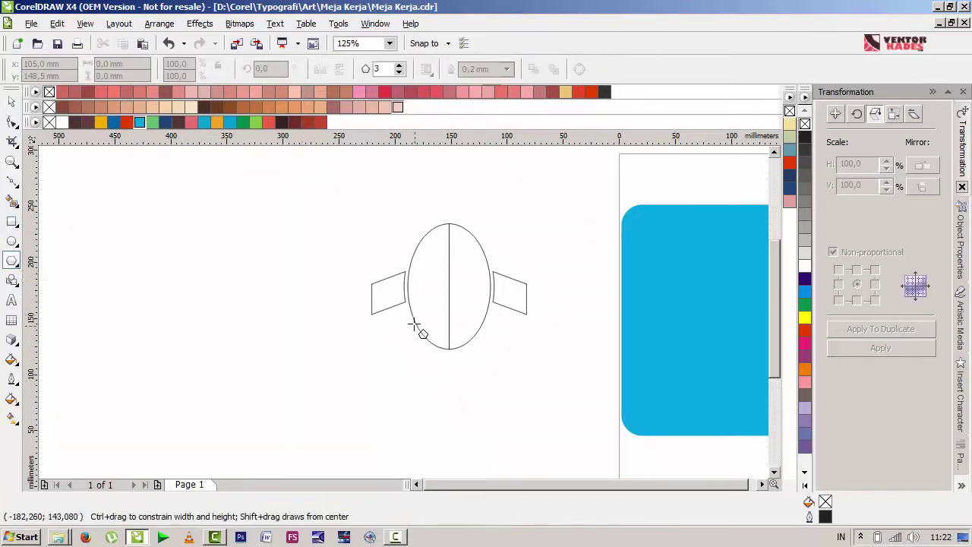
left_click_drag(411, 323, 490, 394)
key("space")
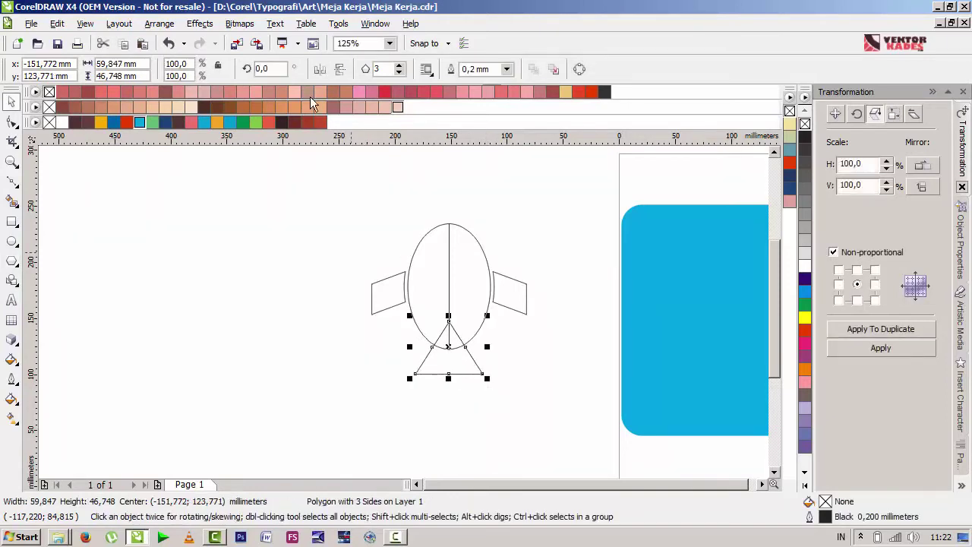
left_click(339, 70)
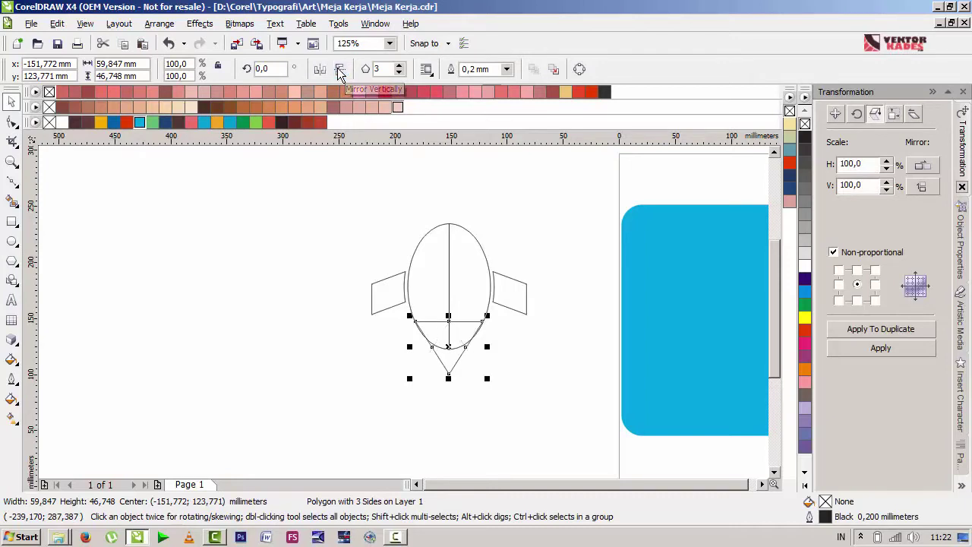
left_click(288, 243)
left_click(447, 367)
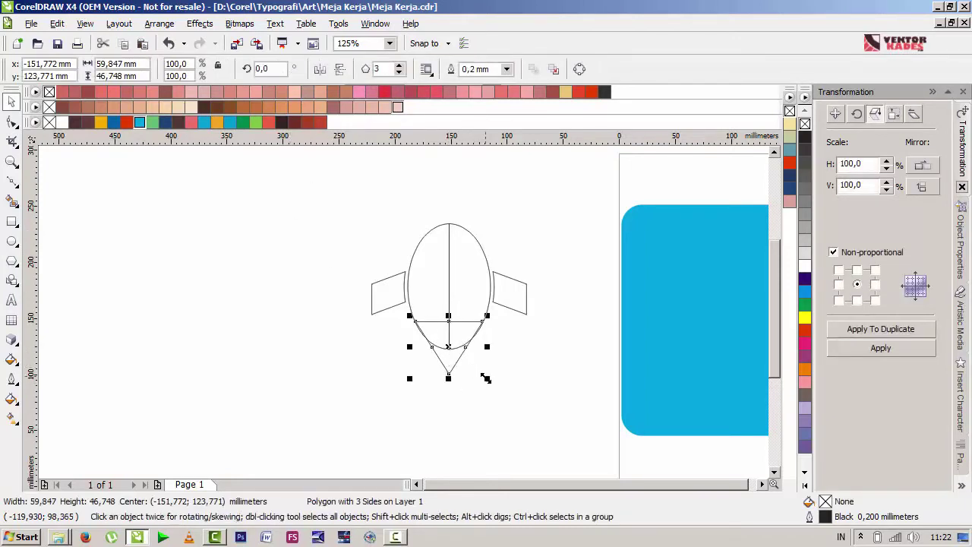
Enlarge the triangle about its centre to about 72 × 56 mm and move it slightly lower over the ellipse's lower end.
left_click_drag(481, 380, 494, 387)
left_click(491, 356)
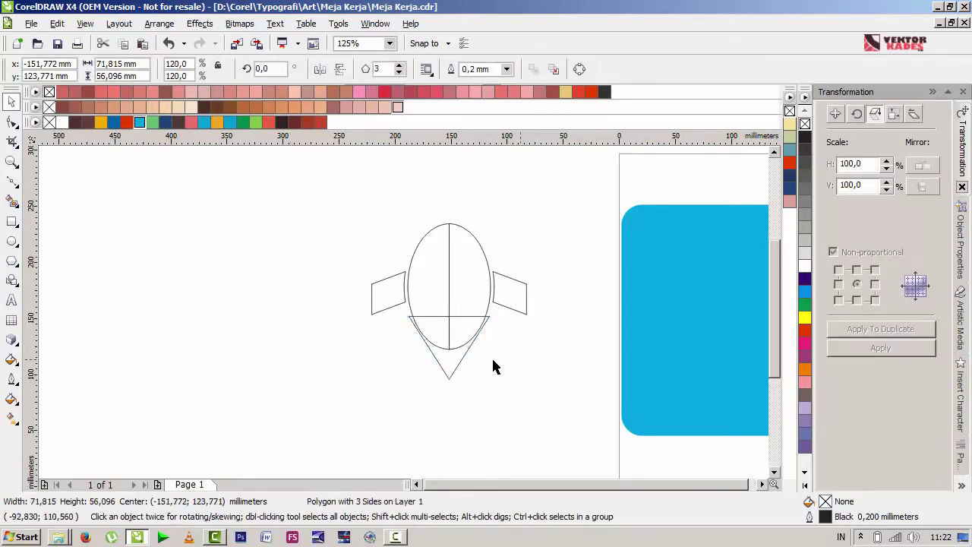
left_click(450, 348)
left_click_drag(452, 351, 445, 352)
left_click(500, 392)
left_click(449, 373)
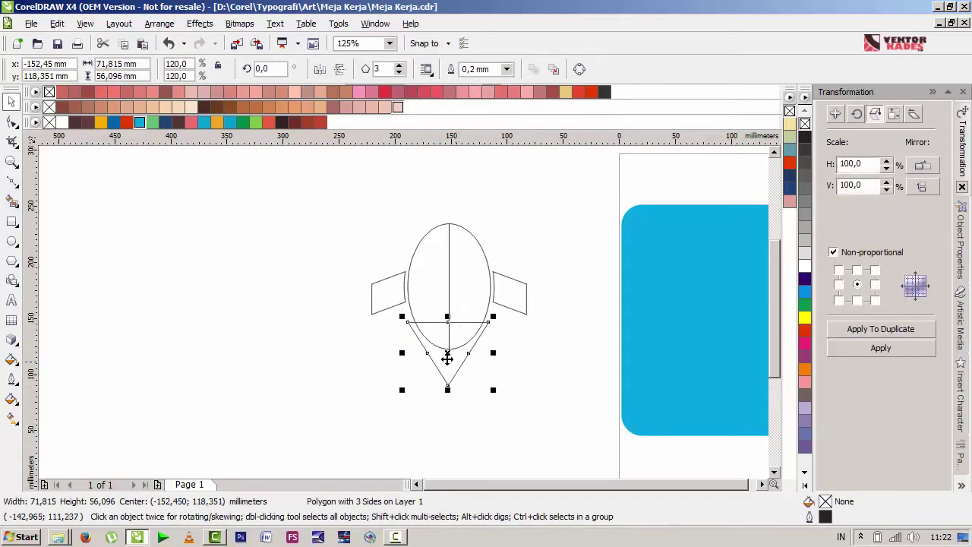
Group the left and right winged halves of the ellipse into one object.
left_click(467, 279)
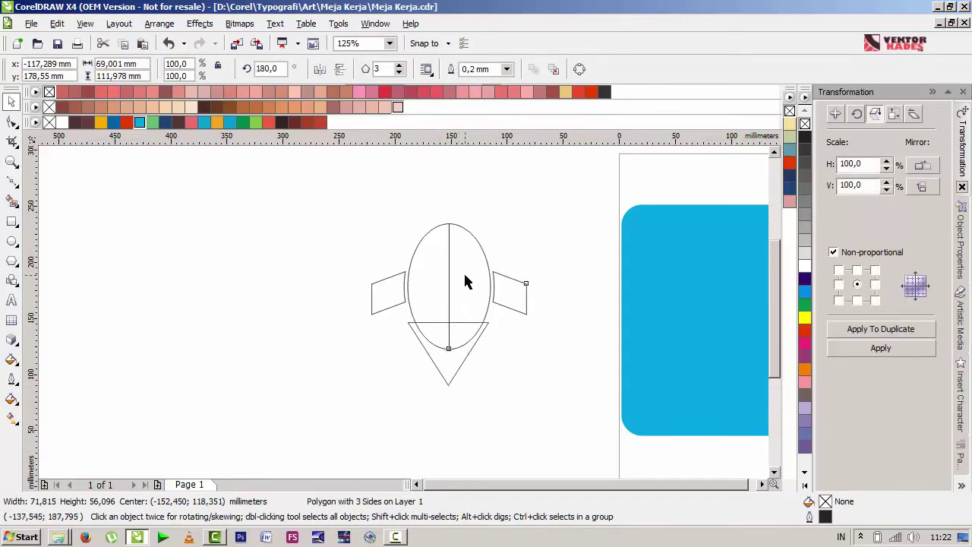
left_click(426, 289, "shift")
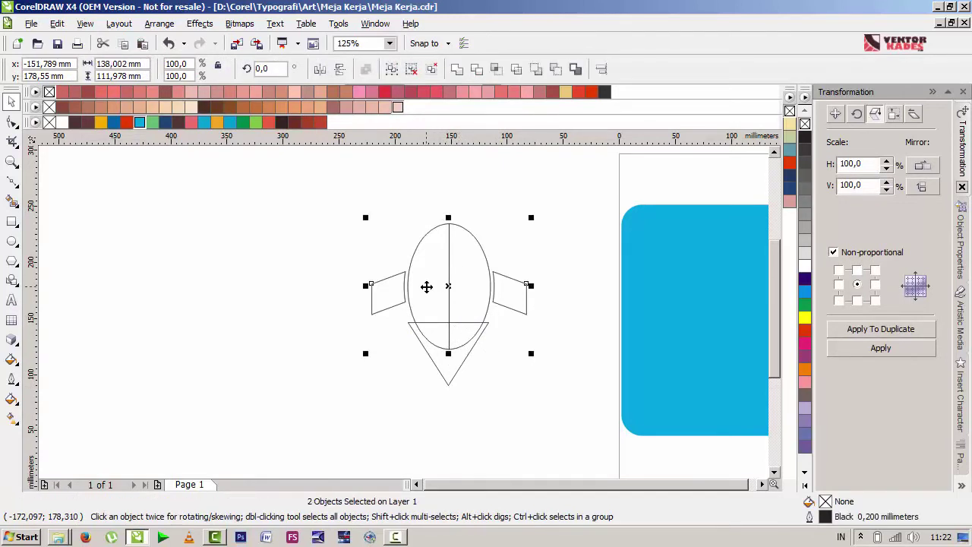
left_click_drag(425, 287, 475, 211)
key("ctrl+z")
key("ctrl+g")
left_click(291, 289)
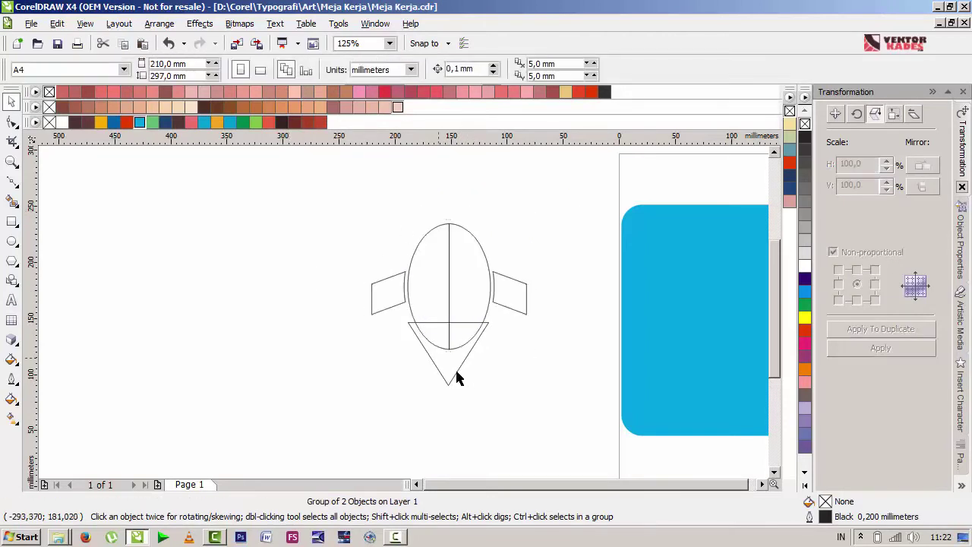
Trim the grouped winged ellipse with the triangle so its lower end is cut off straight.
left_click(448, 372)
left_click(449, 368, "ctrl")
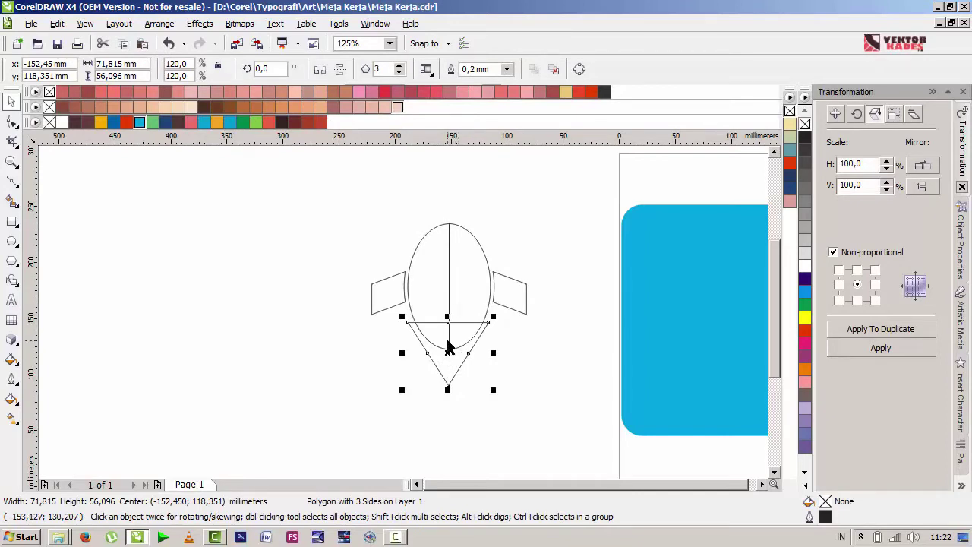
left_click_drag(448, 353, 431, 369)
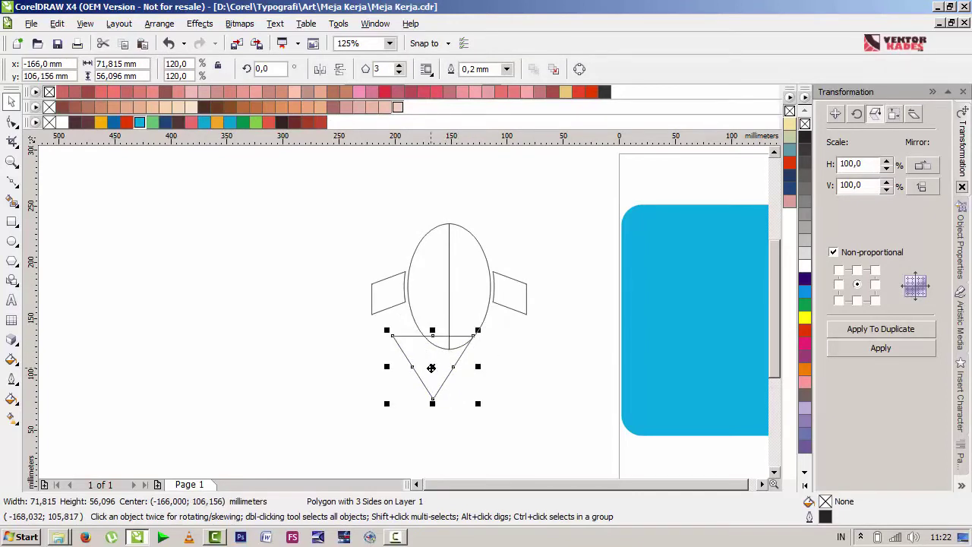
key("ctrl+z")
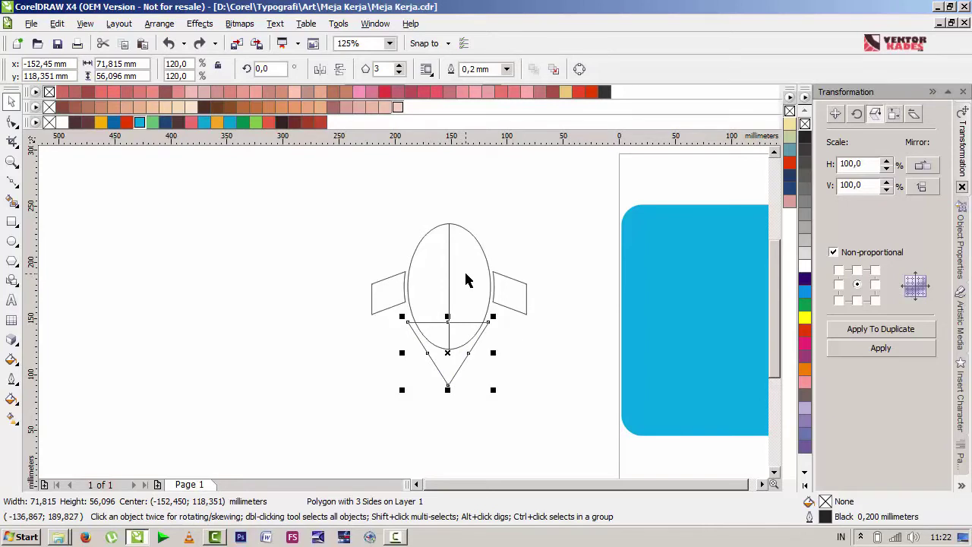
left_click(466, 280, "shift")
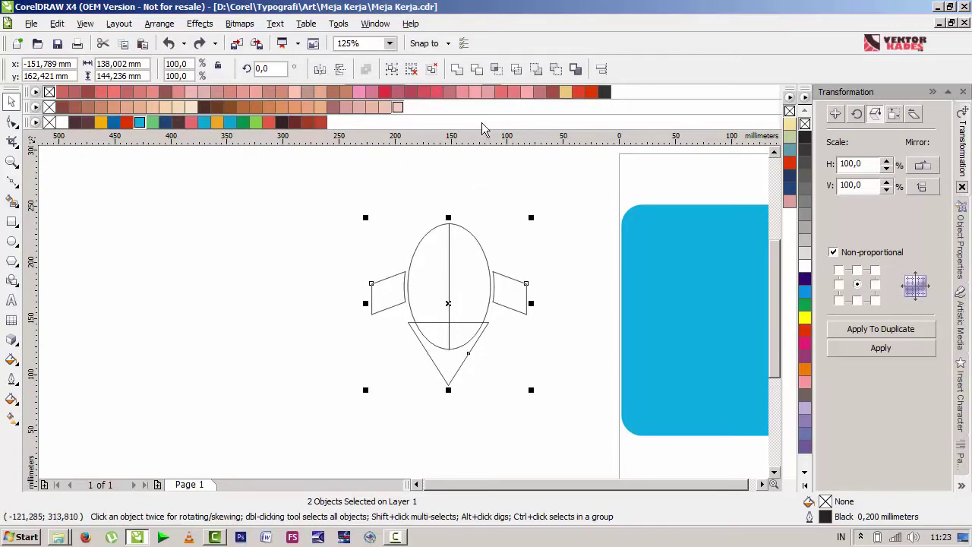
left_click(479, 71)
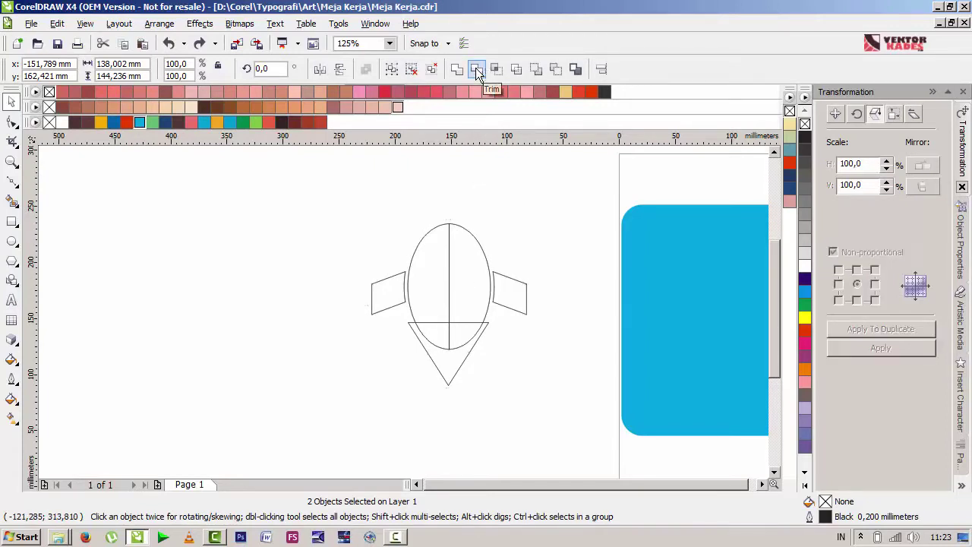
Scale the triangle down about its centre to about 57 × 44 mm, leaving a narrow gap below the trimmed ellipse.
left_click(446, 368, "ctrl")
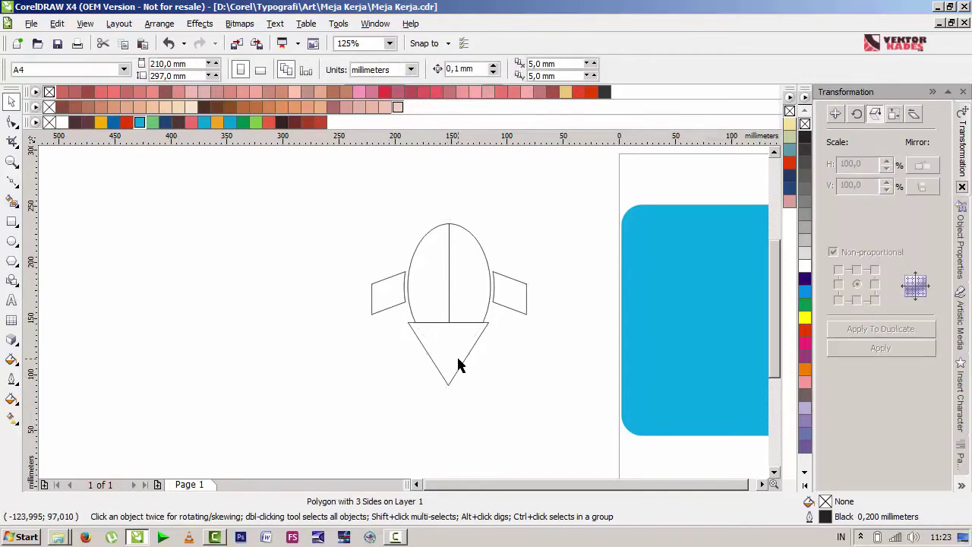
left_click_drag(449, 352, 455, 417)
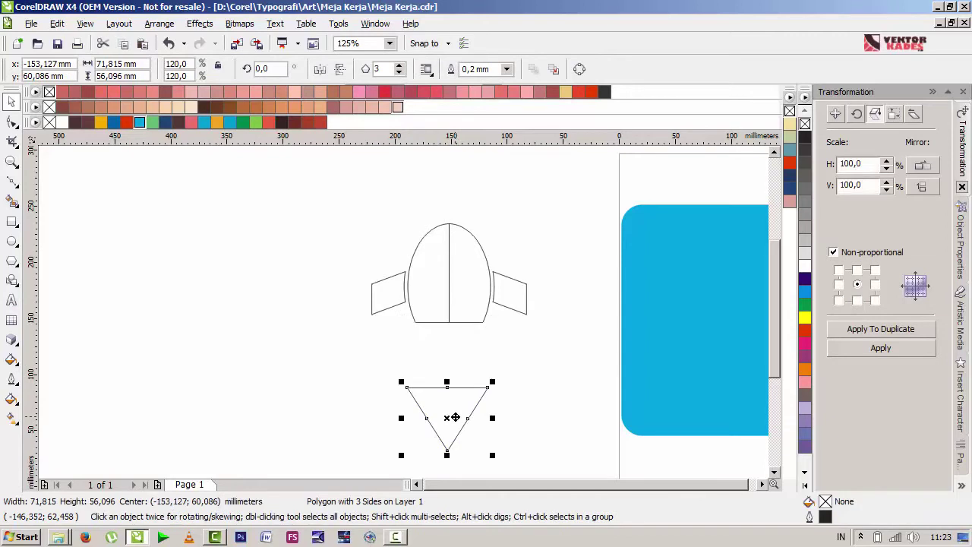
key("ctrl+z")
left_click_drag(493, 391, 486, 392)
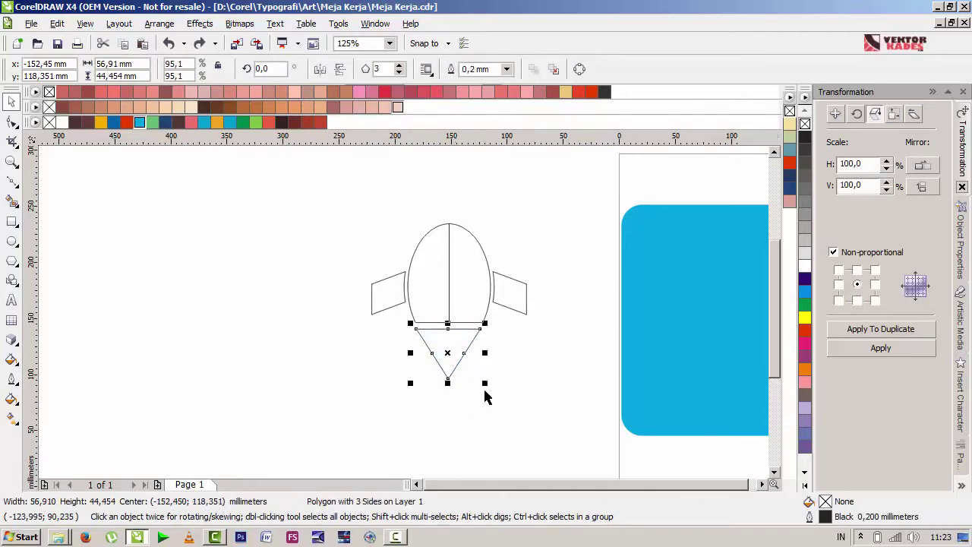
left_click(520, 336)
left_click(465, 342)
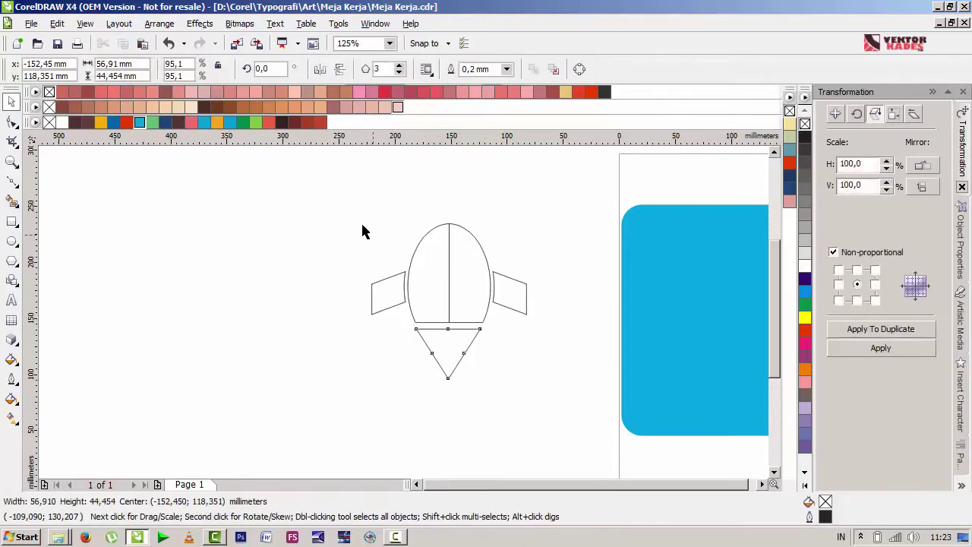
Weld the ellipse halves, both wings and the triangle into a single curve.
left_click(332, 210)
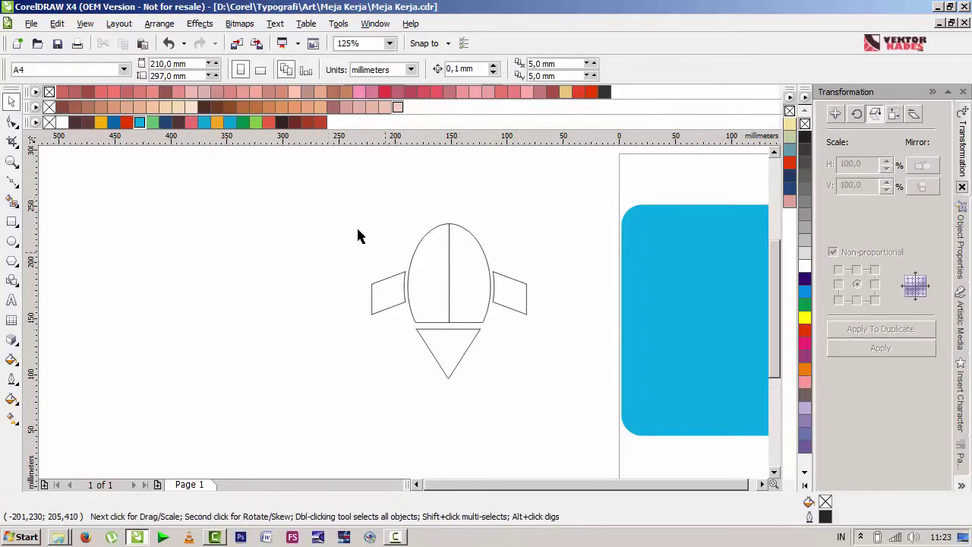
mouse_move(335, 202)
left_mouse_down()
mouse_move(532, 388)
mouse_move(549, 417)
left_mouse_up()
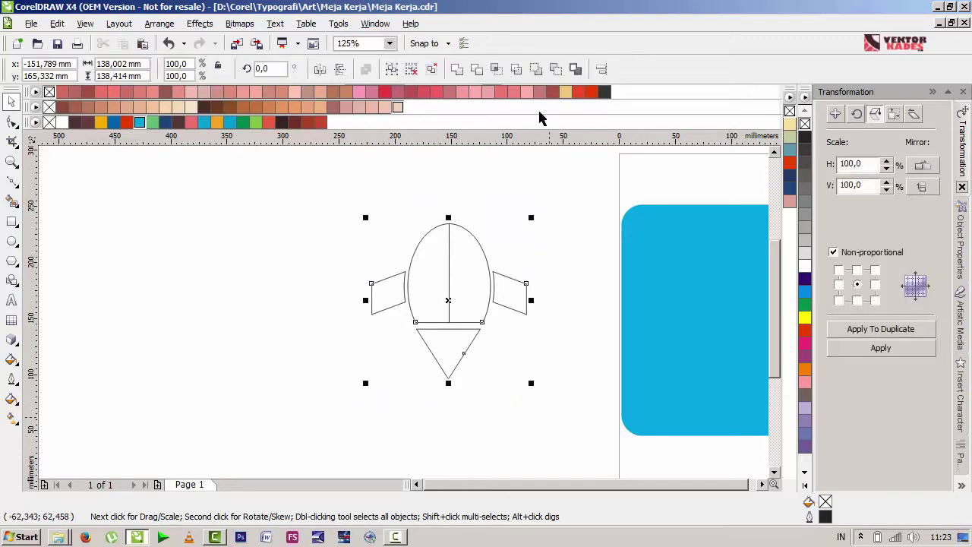
left_click(457, 74)
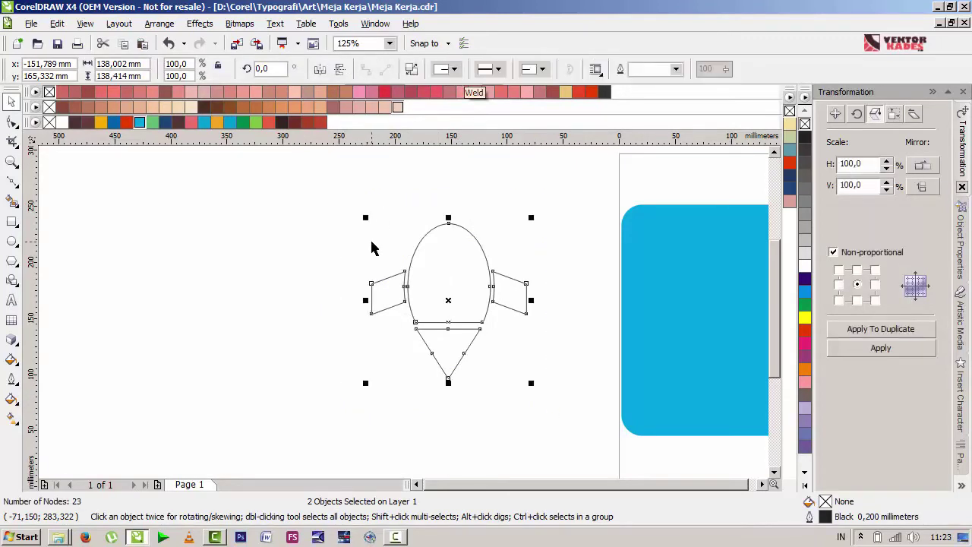
left_click(318, 281)
left_click_drag(445, 293, 348, 299)
Centre the welded figure on the page, over the blue rounded square.
key("F3")
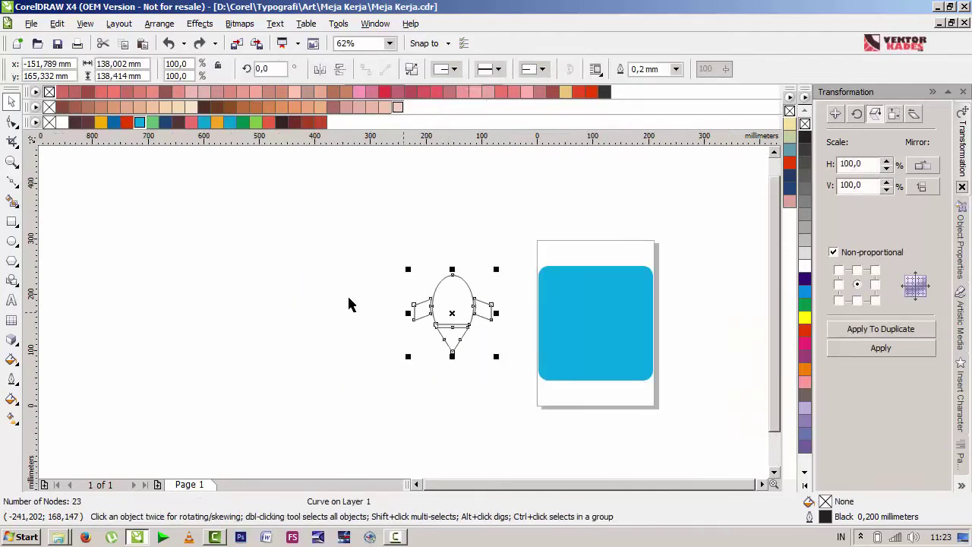
key("p")
left_click(502, 342)
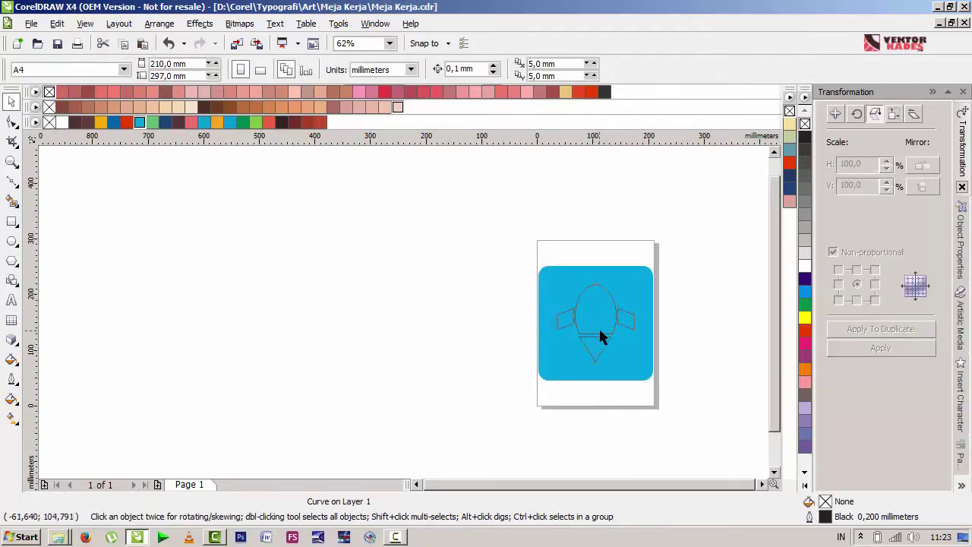
Fill the welded figure with white and scale it down about its centre to about 128 × 129 mm.
scroll(600, 337, "up", 1)
left_click(390, 290)
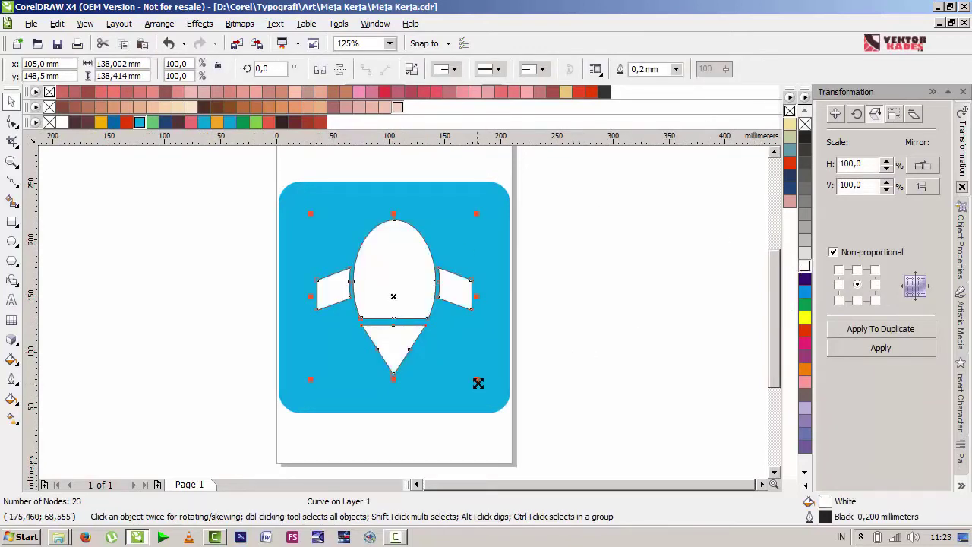
left_click_drag(478, 384, 466, 372)
key("Escape")
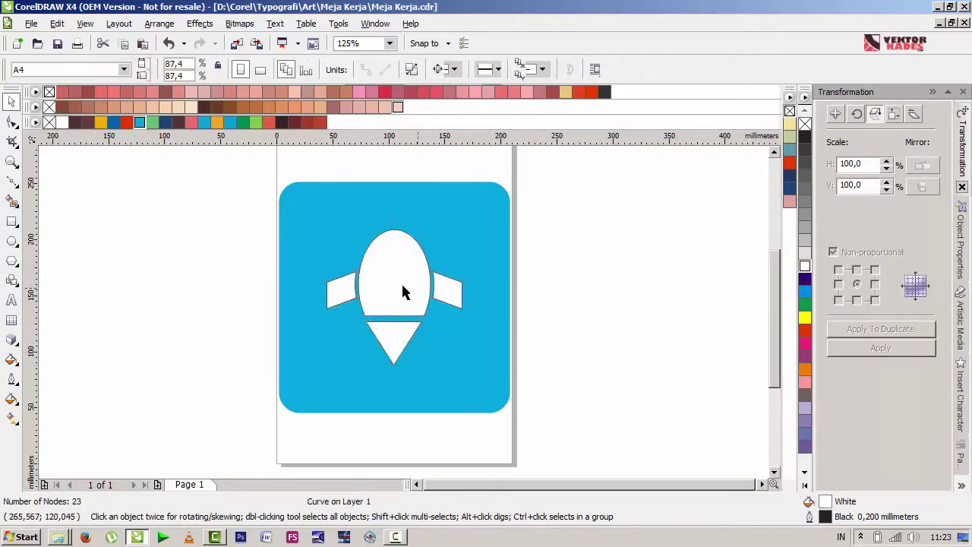
key("Tab")
left_click_drag(466, 370, 471, 373)
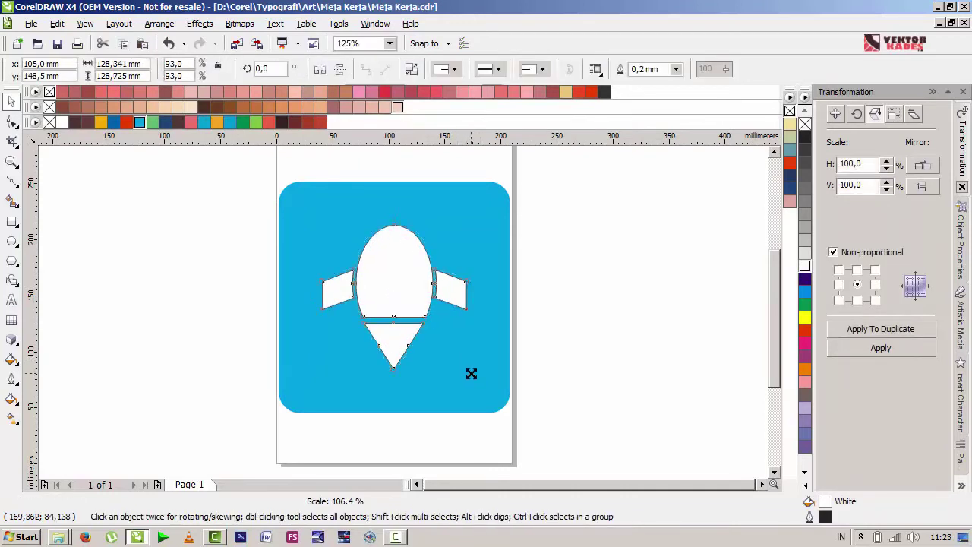
left_click(570, 336)
Remove the outline from the white winged figure.
left_click(406, 289)
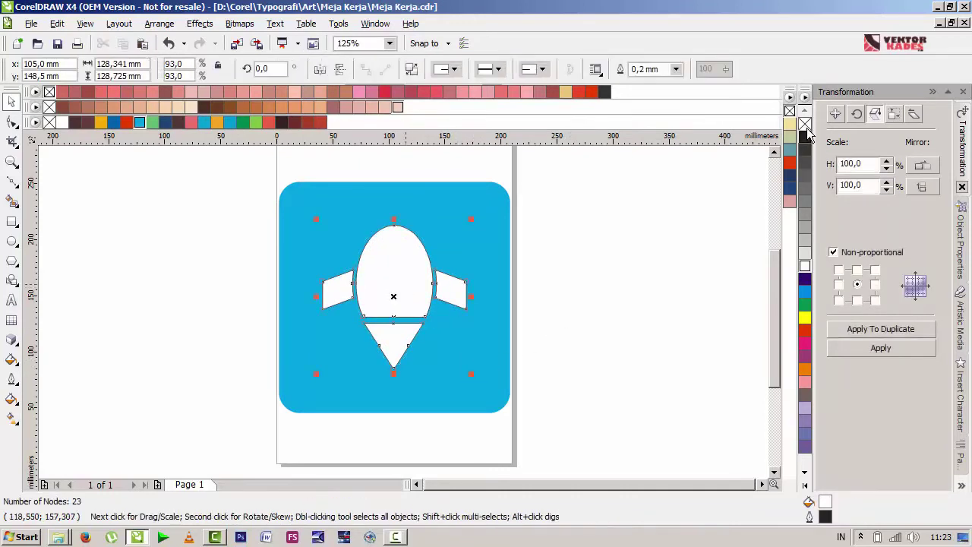
right_click(805, 123)
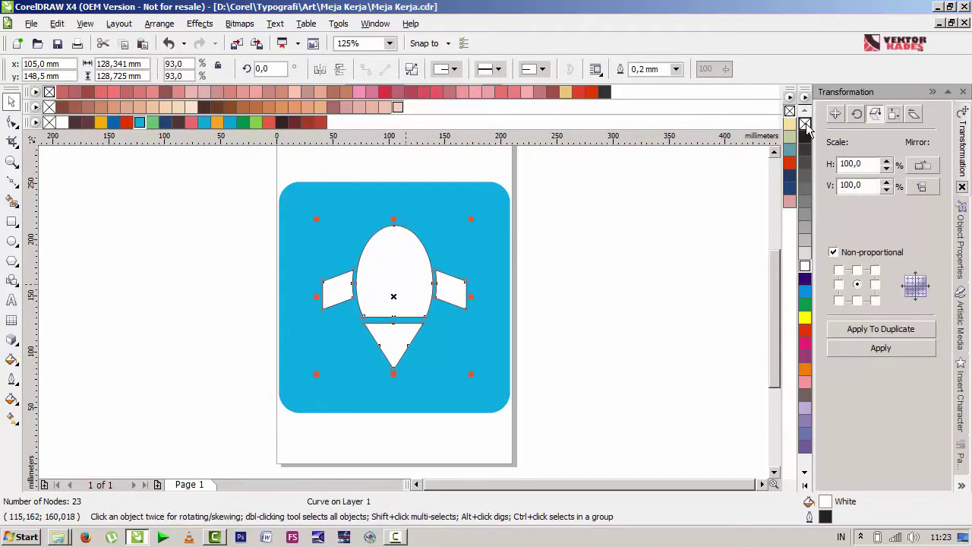
right_click(806, 123)
key("Escape")
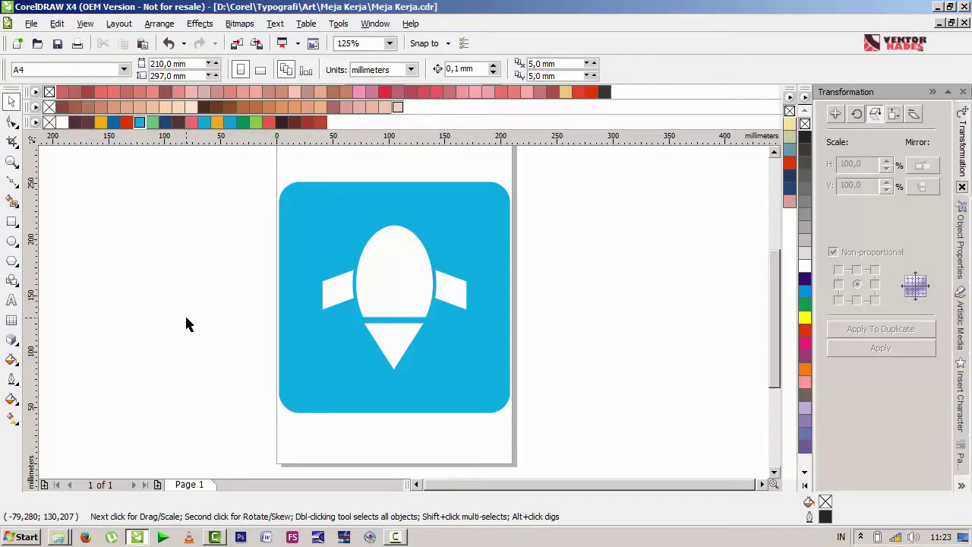
left_click(380, 291)
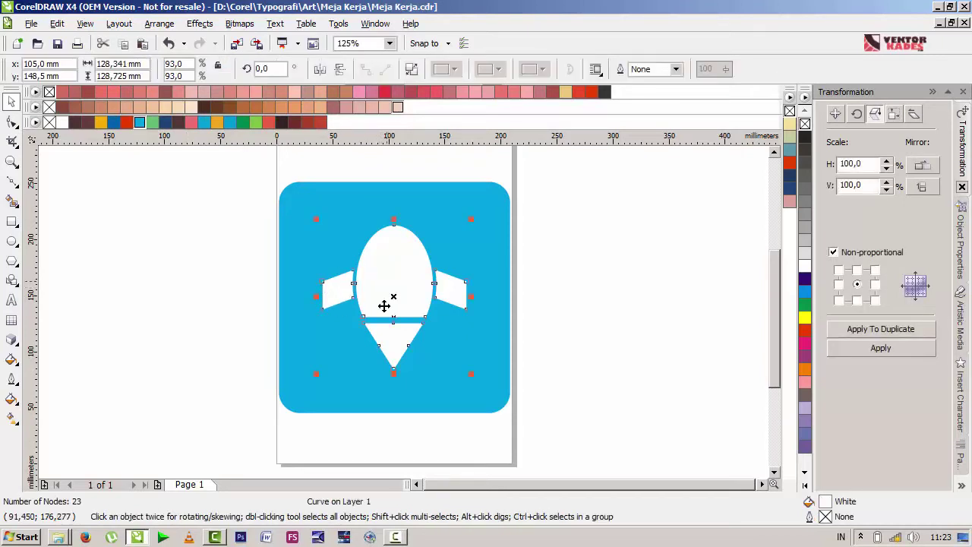
left_click(194, 315)
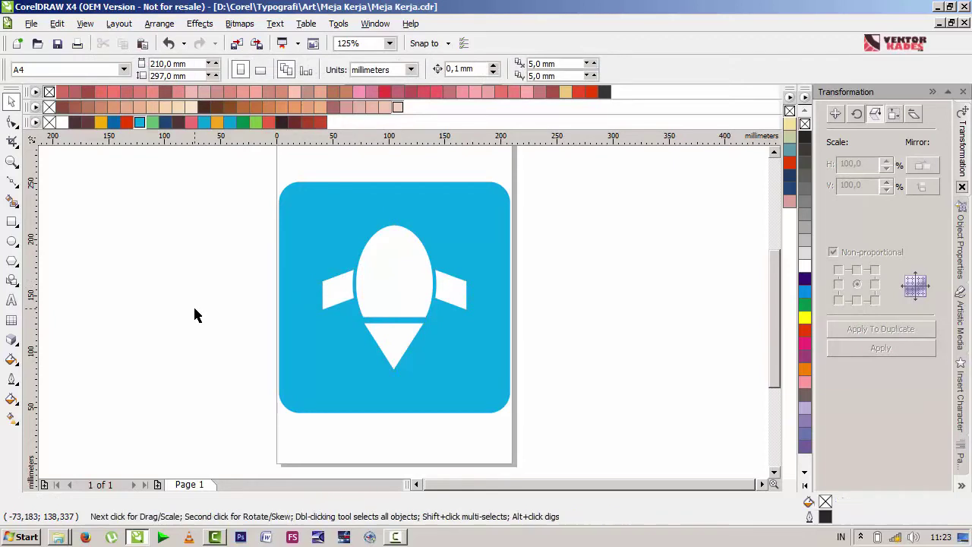
Draw a circle about 20 mm in diameter and centre it on the page, over the white body.
key("F7")
left_click_drag(212, 245, 222, 271)
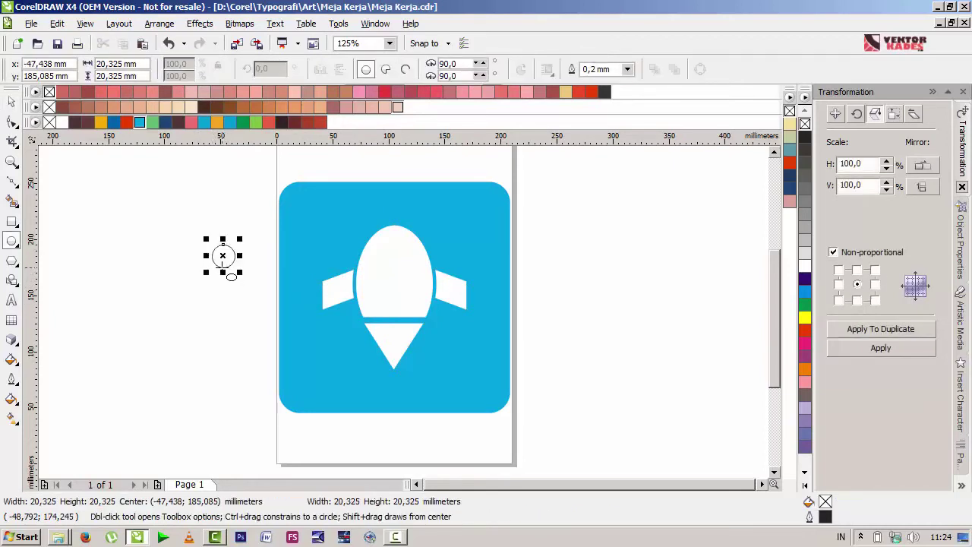
key("space")
key("p")
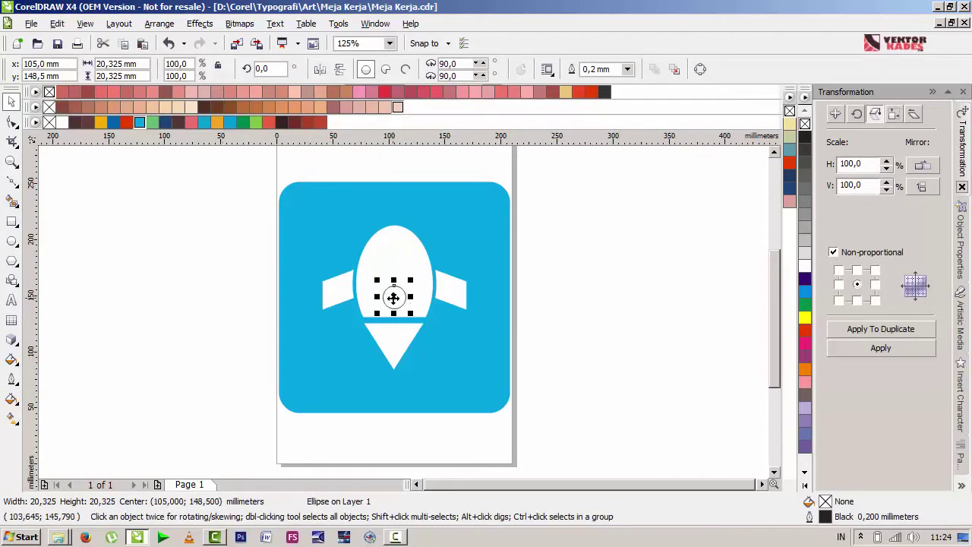
Move the circle slightly up, place a copy directly above it on the body, and group the two circles.
mouse_move(393, 297)
left_mouse_down()
mouse_move(394, 262)
mouse_move(394, 294)
left_mouse_up()
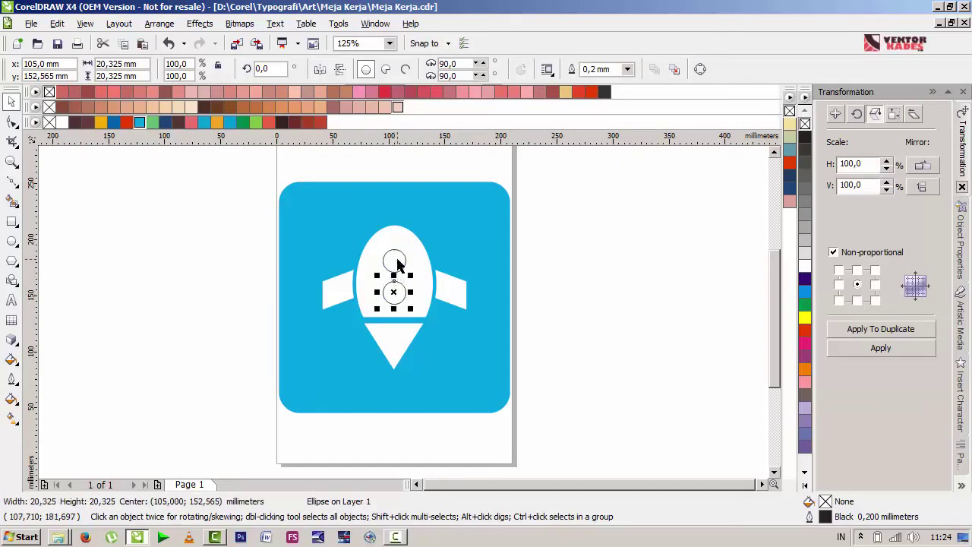
left_click(397, 263)
left_click(398, 296, "shift")
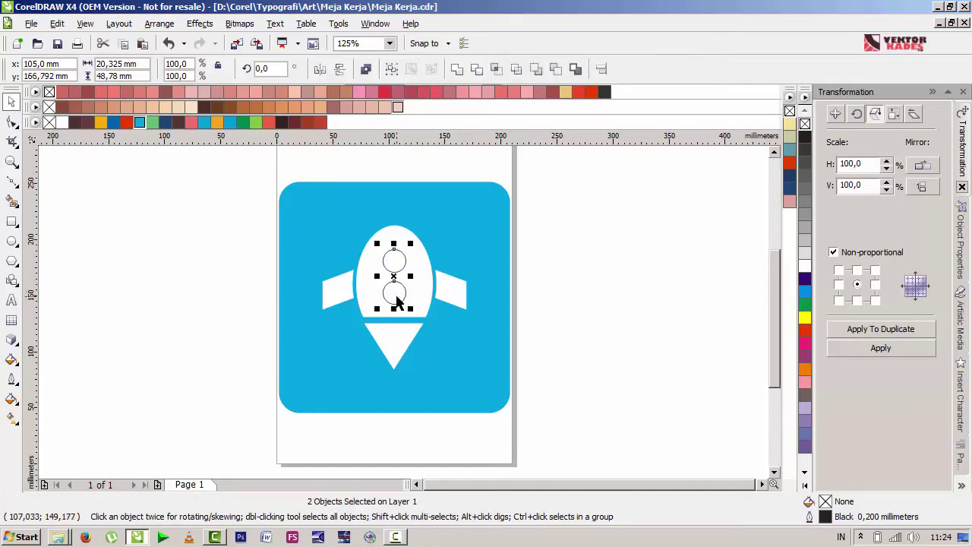
key("ctrl+g")
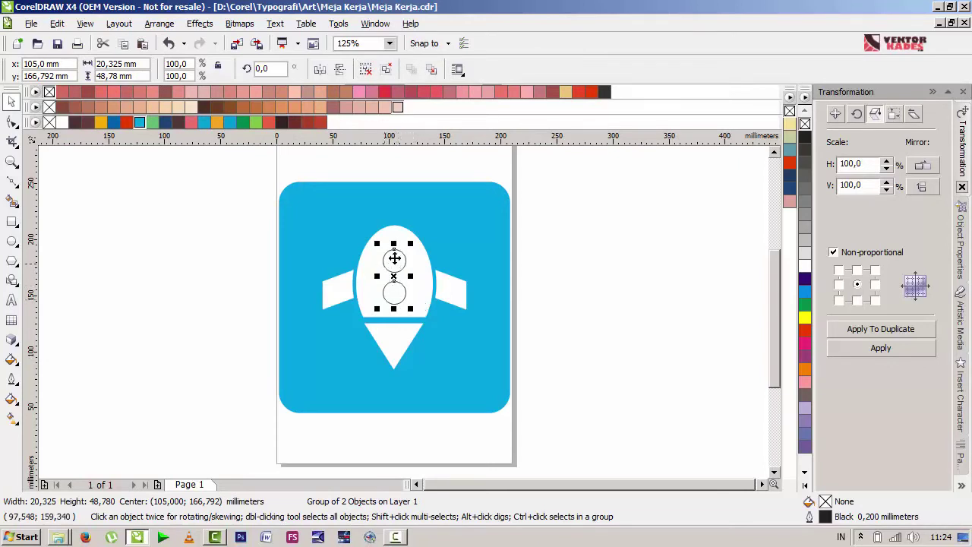
Trim the white figure with the grouped circles and delete the circles, leaving two round windows in the body.
left_click(420, 303, "shift")
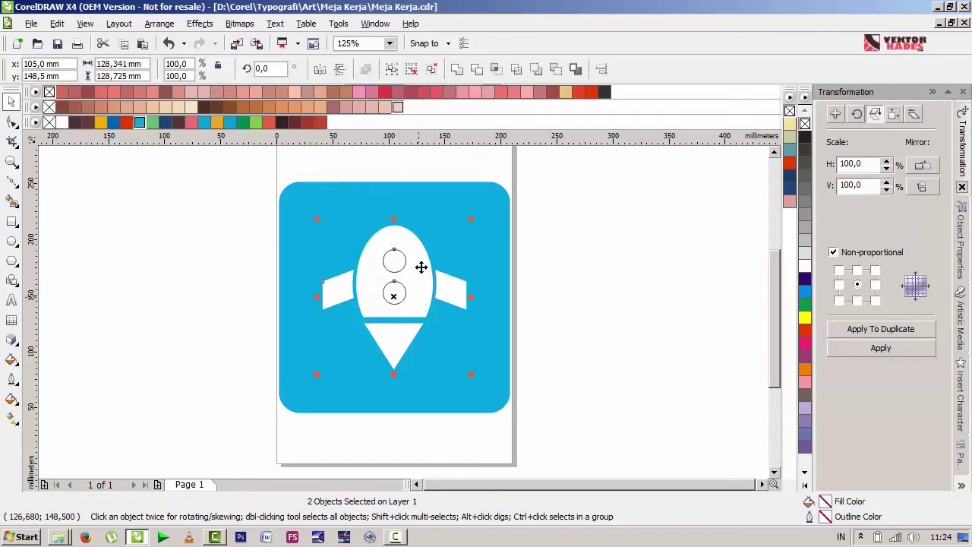
left_click(477, 69)
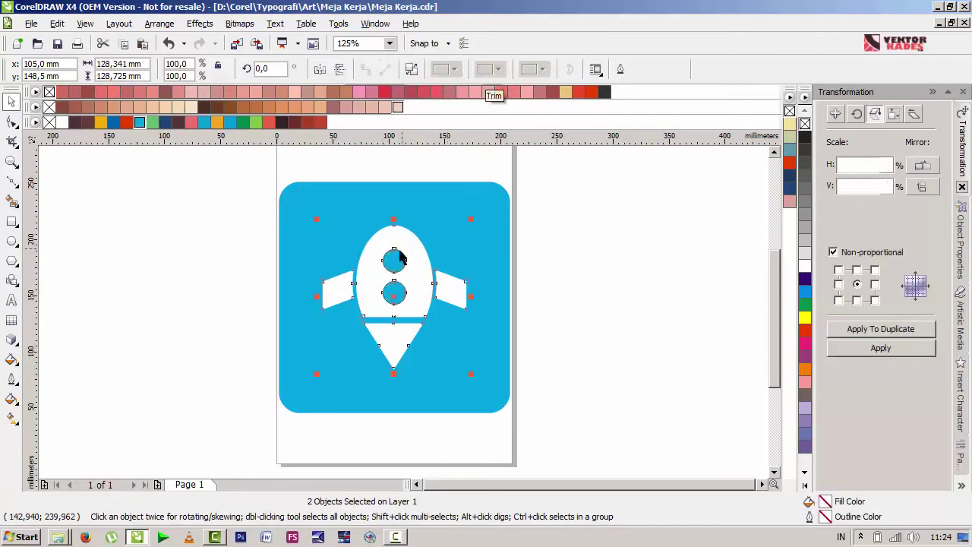
left_click(397, 262)
key("Delete")
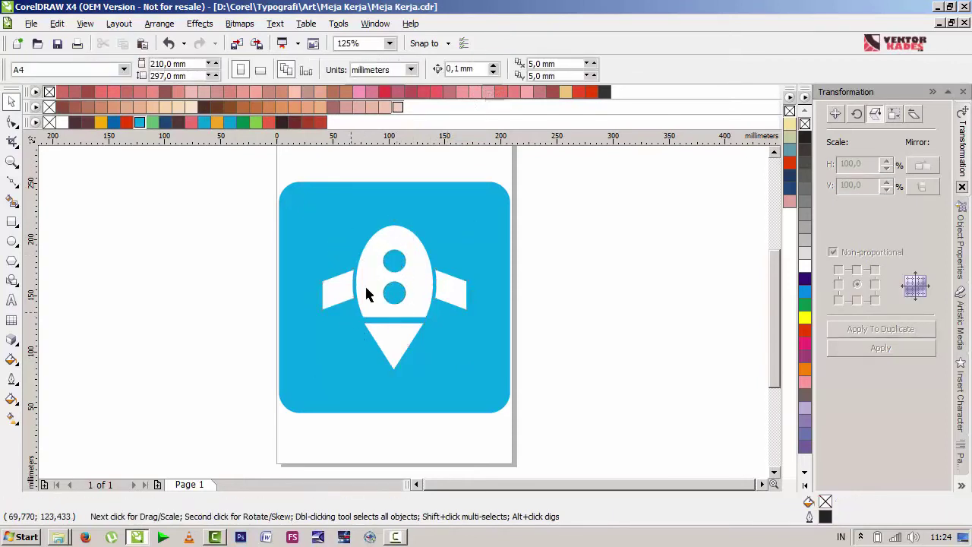
scroll(364, 284, "down", 2)
scroll(423, 316, "up", 2)
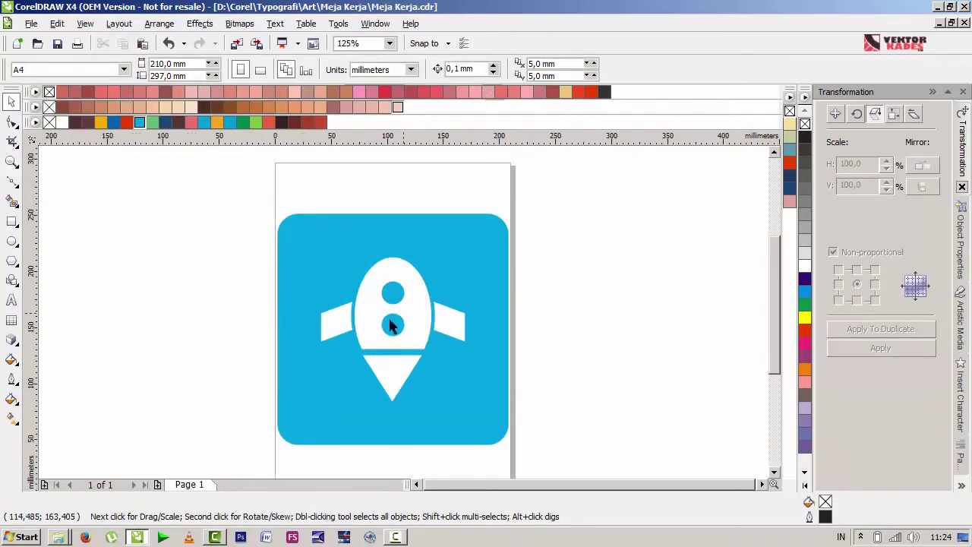
left_click(367, 336)
scroll(367, 337, "down", 2)
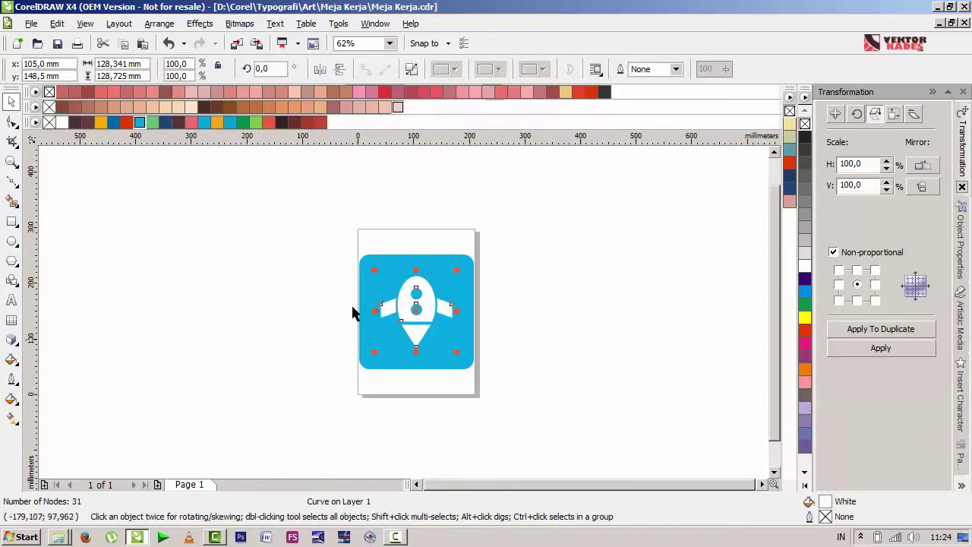
left_click_drag(416, 310, 389, 311)
key("ctrl+z")
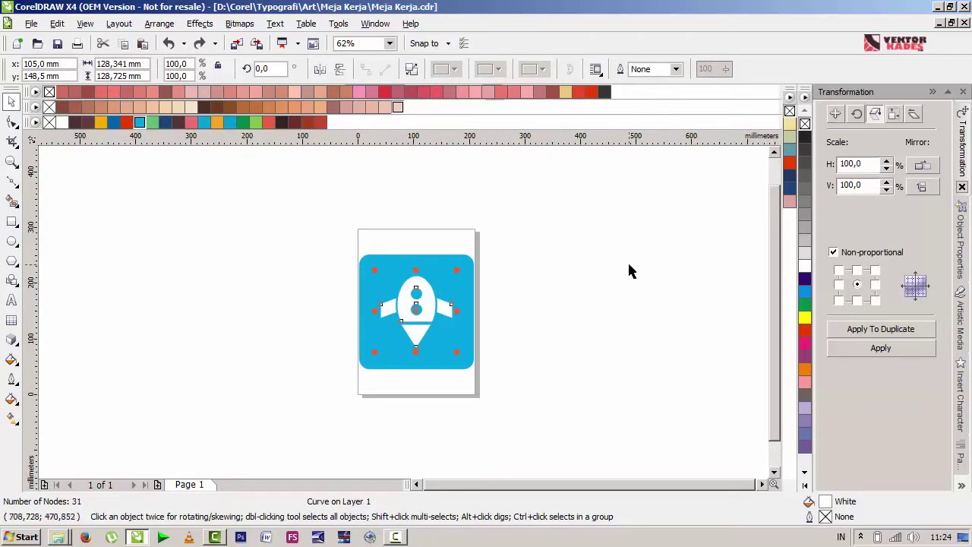
left_click(842, 330)
left_click(319, 282)
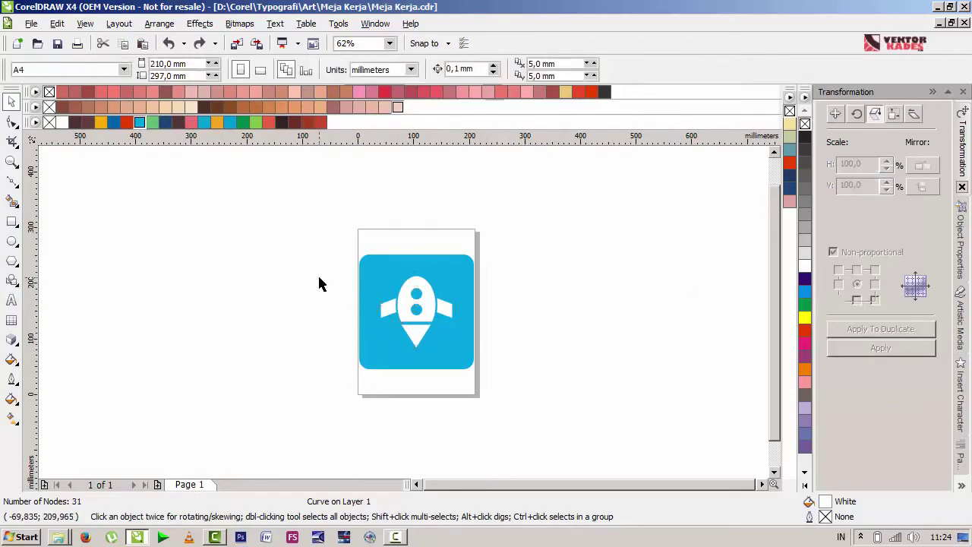
Duplicate the white rocket in place with the Scale transformation at 100% horizontal and vertical.
left_click(168, 29)
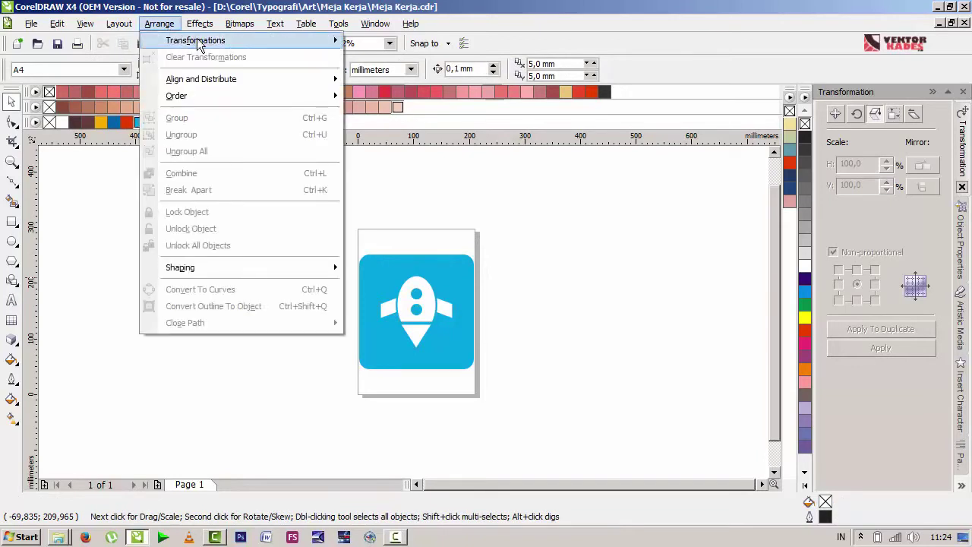
mouse_move(273, 40)
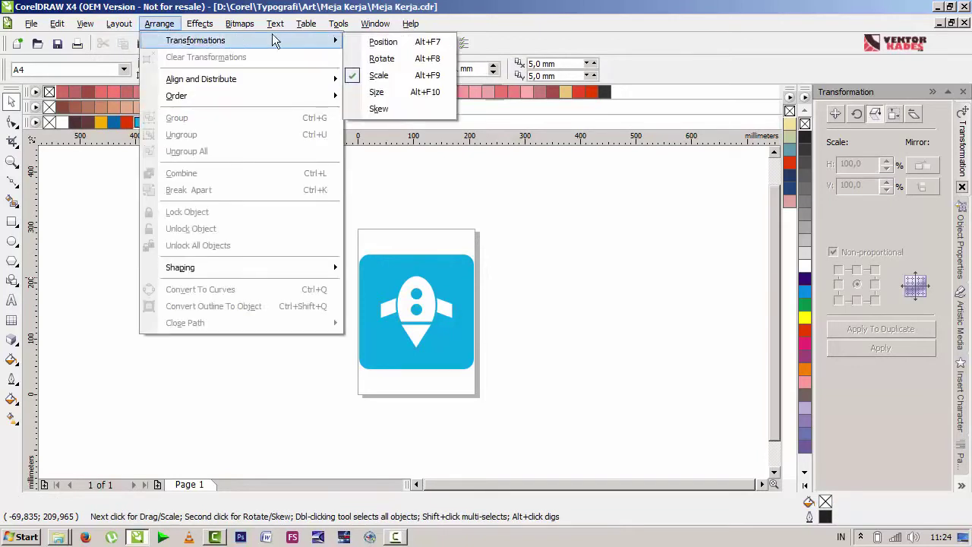
left_click(377, 77)
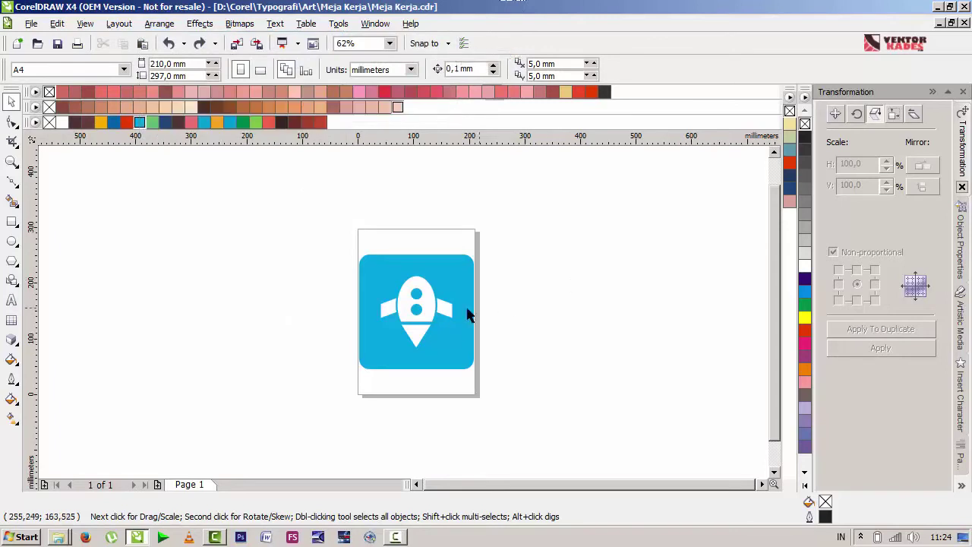
left_click(432, 314)
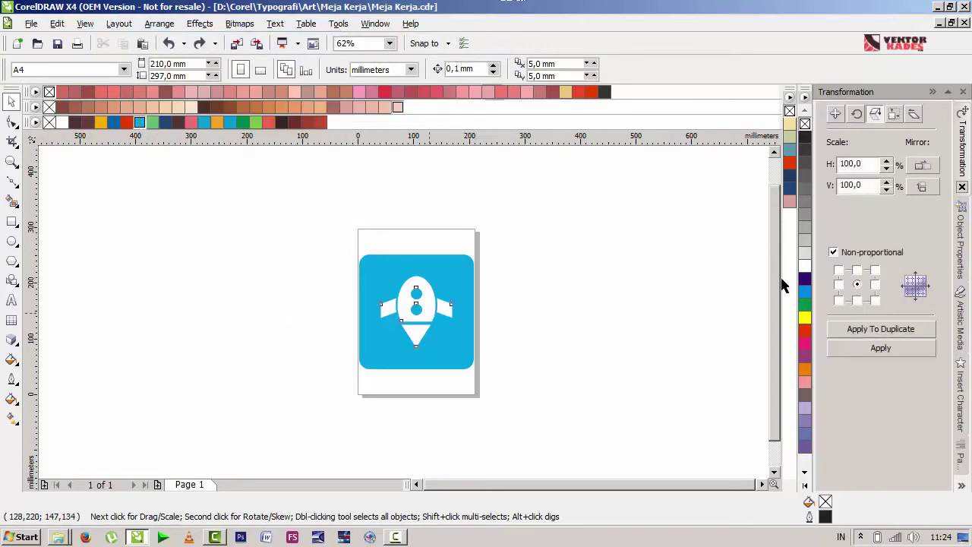
left_click(881, 329)
Move the duplicate rocket off the blue square as a test and undo each move.
left_click_drag(434, 312, 554, 322)
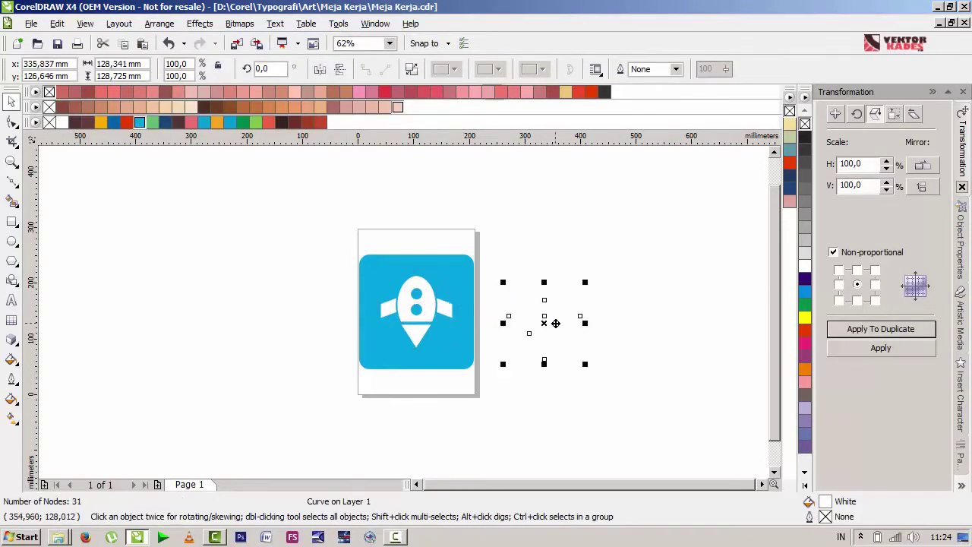
key("ctrl+z")
left_click_drag(437, 309, 542, 299)
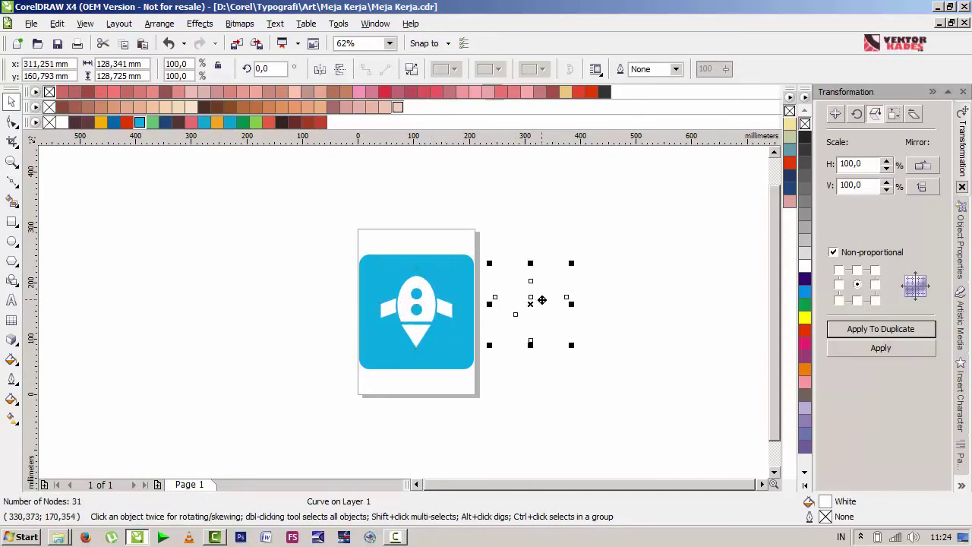
key("ctrl+z")
left_click_drag(434, 302, 460, 241)
key("ctrl+z")
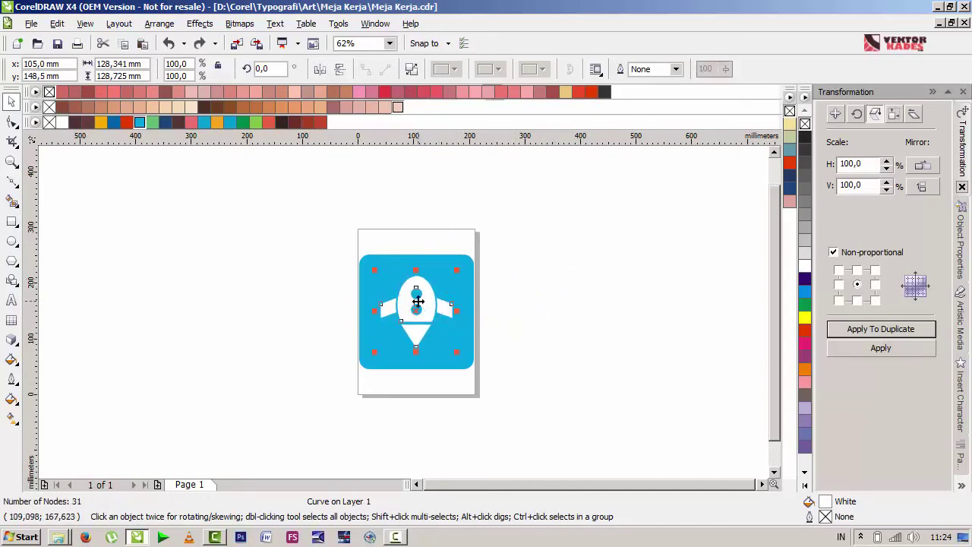
Extrude the duplicate rocket diagonally down to the right at depth 20, with the vanishing point at about 393 mm, -428 mm.
left_click(17, 348)
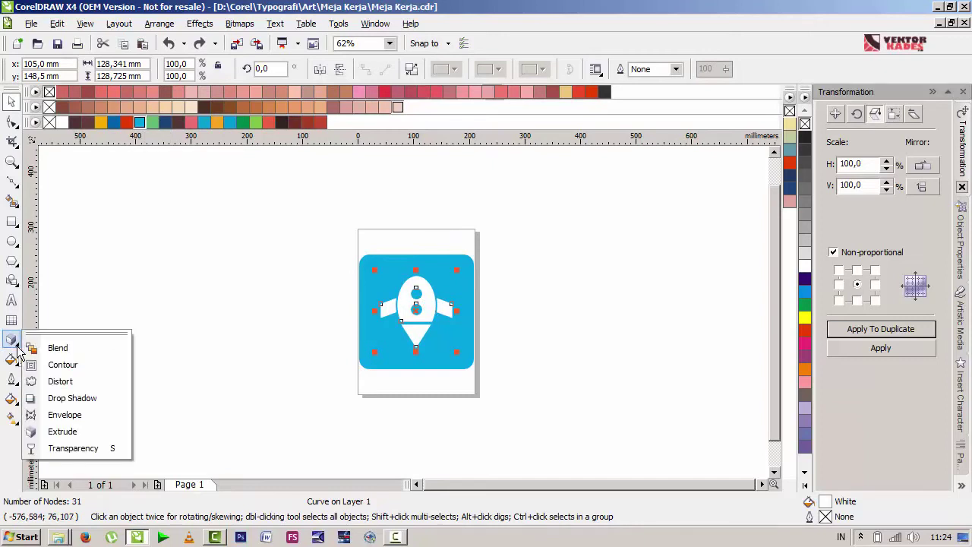
left_click(62, 431)
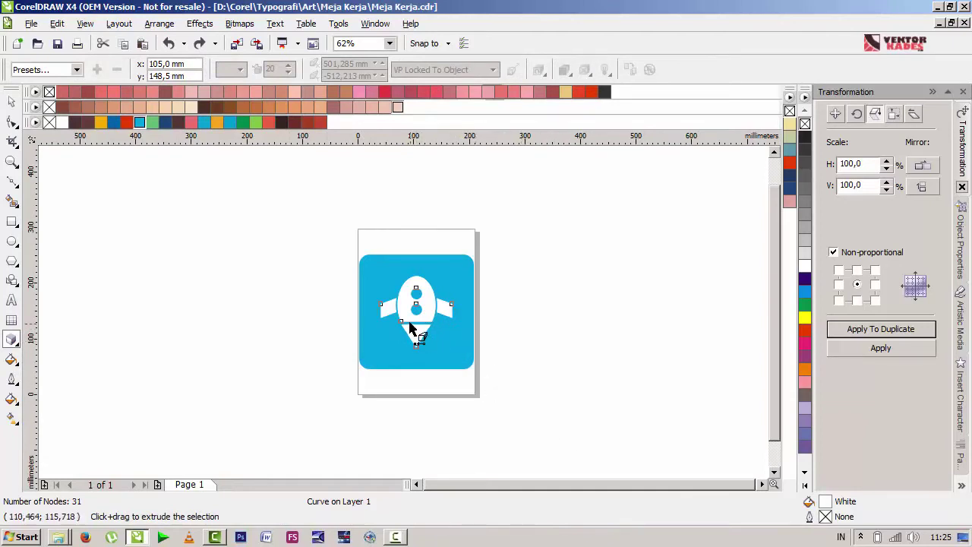
left_click_drag(414, 307, 636, 454)
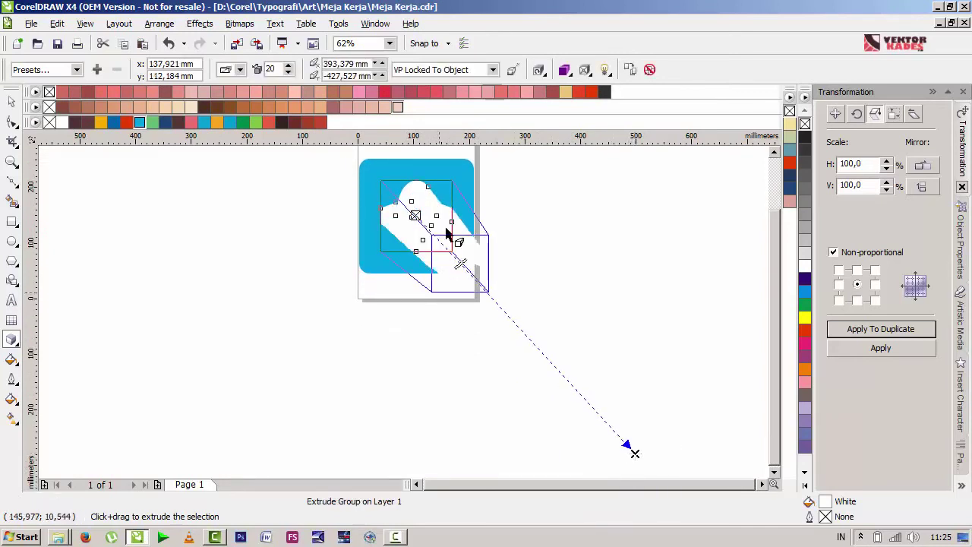
scroll(447, 234, "up", 2)
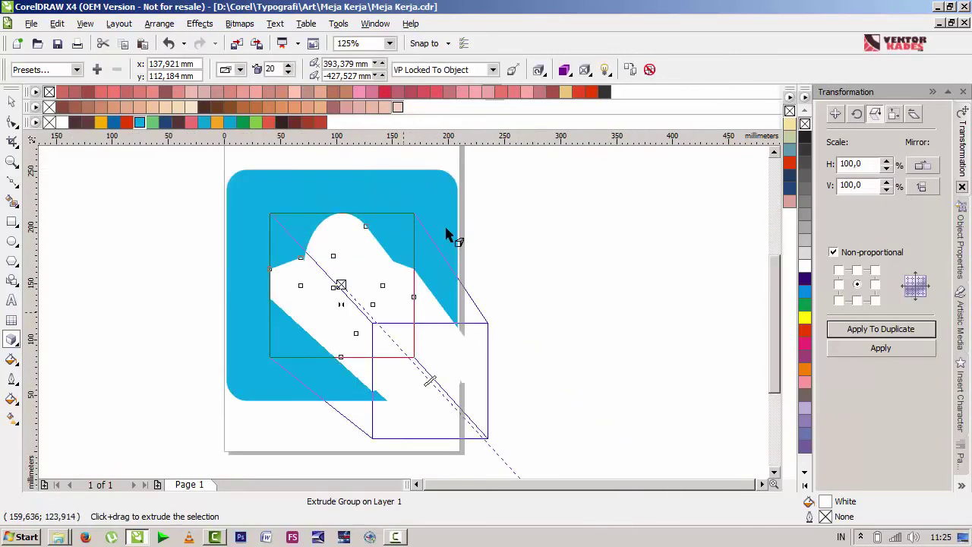
Break the extrude group apart and weld its two pieces into a single white shape.
right_click(471, 368)
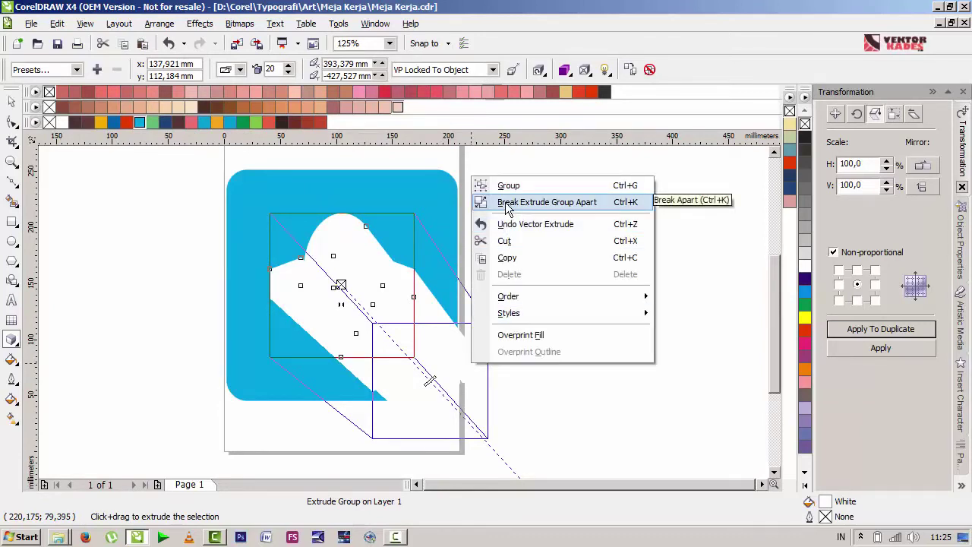
left_click(506, 203)
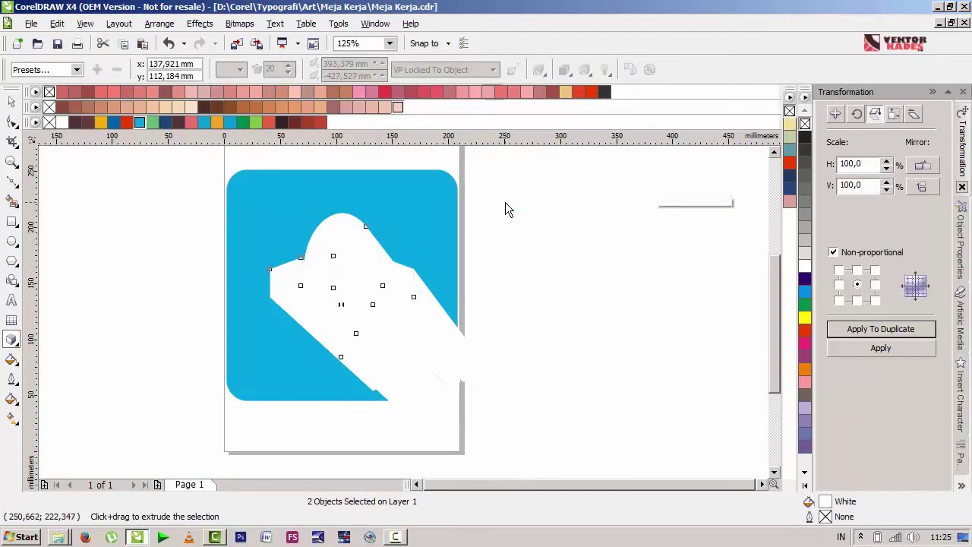
key("space")
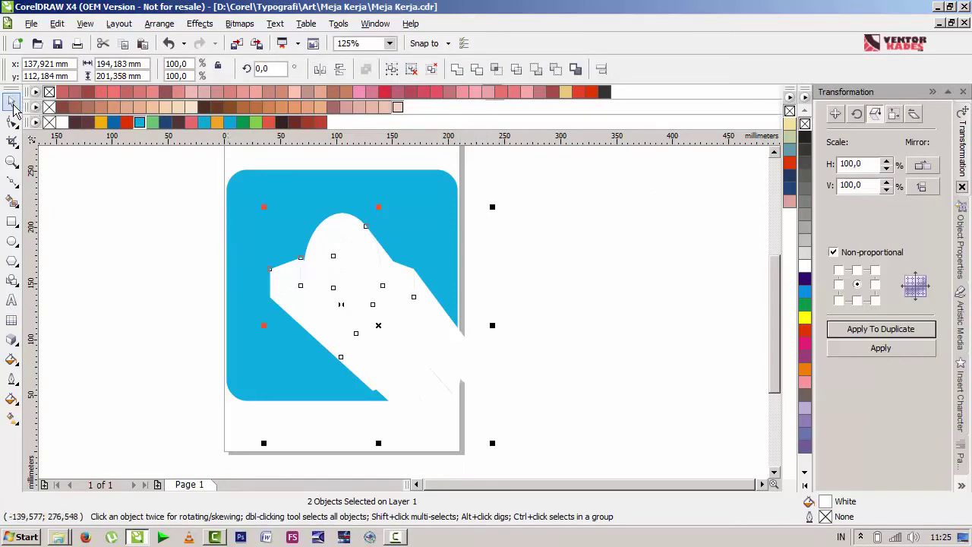
left_click(458, 70)
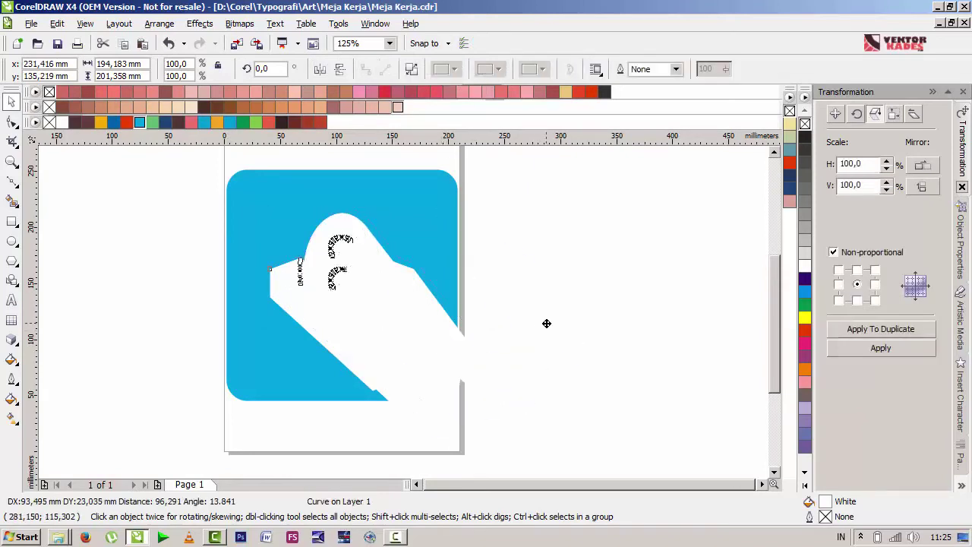
Move the welded shape aside as a test and undo the moves.
left_click_drag(546, 323, 546, 323)
key("ctrl+z")
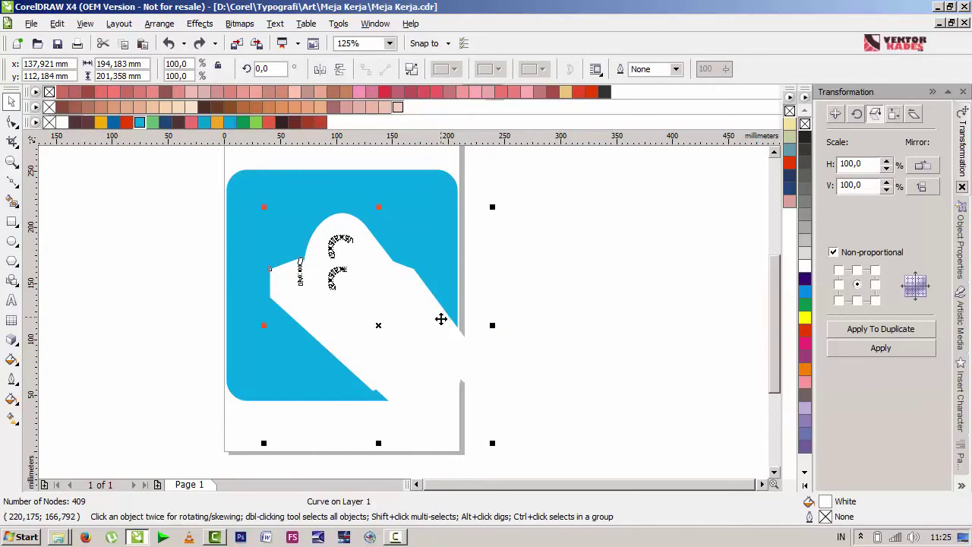
left_click(469, 364)
left_click(468, 364)
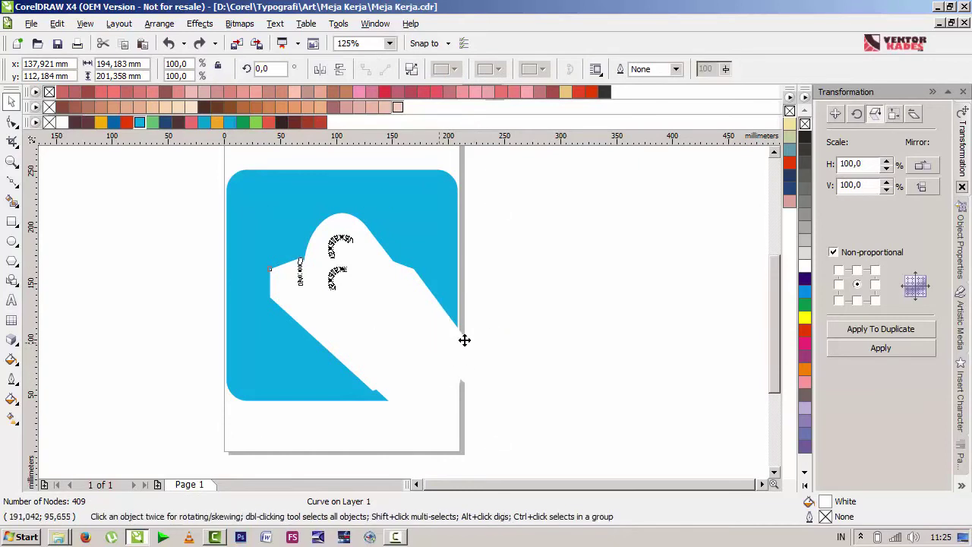
left_click(465, 339)
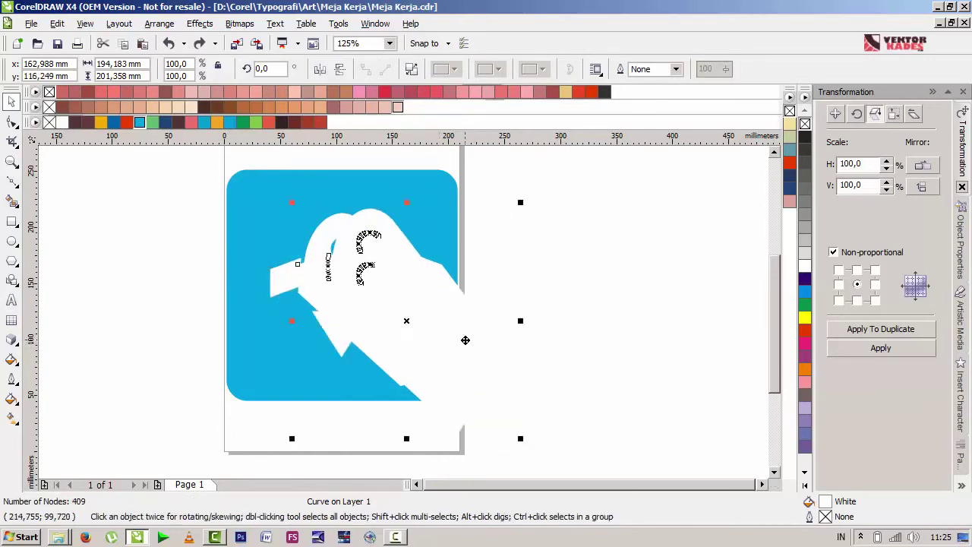
Intersect the welded shape with the blue rounded square and delete the white welded shape.
left_click(443, 209, "shift")
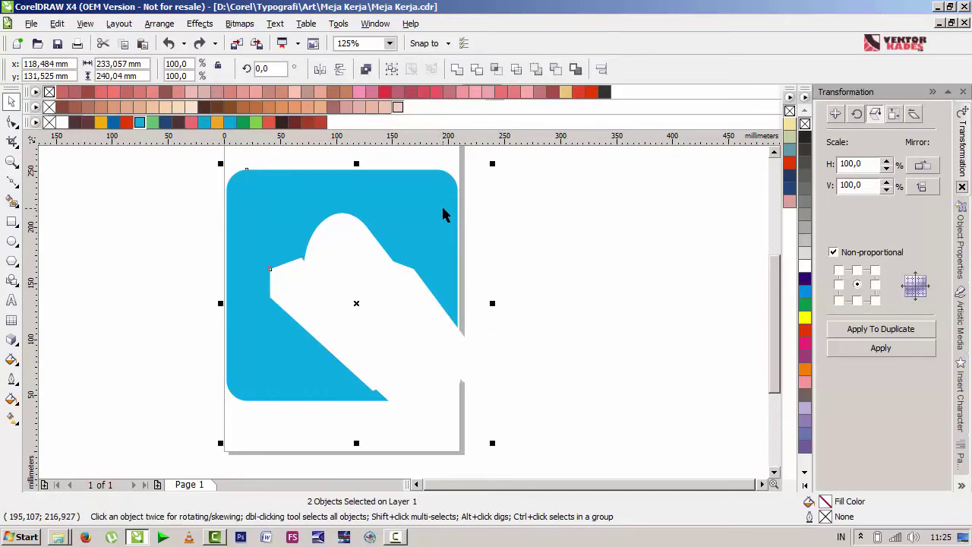
left_click(495, 69)
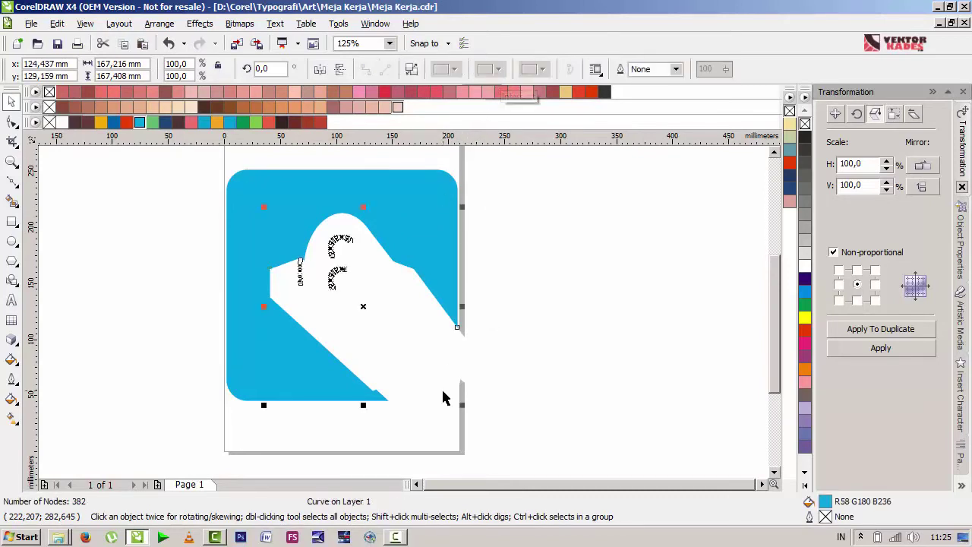
key("Delete")
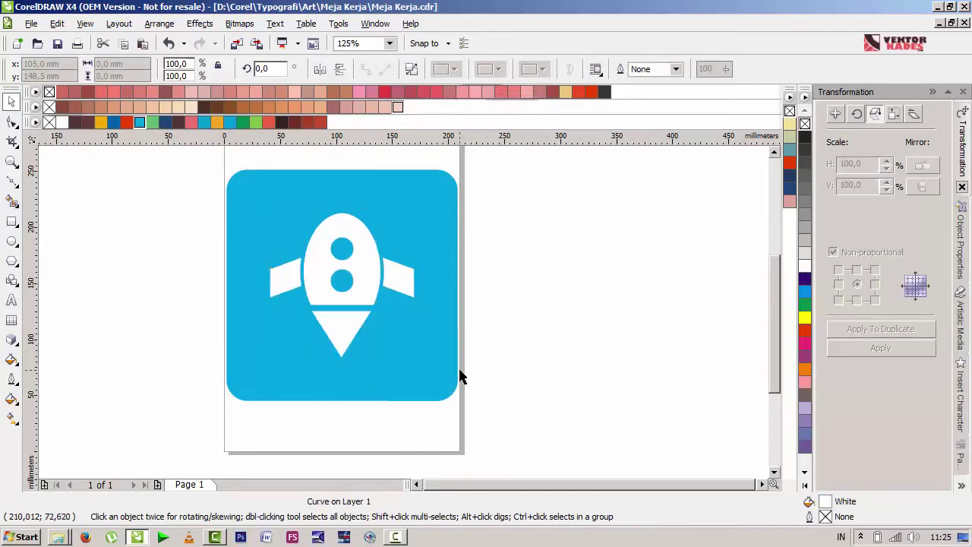
Give the blue rounded square and the intersected shadow shape black 0.2 mm outlines.
left_click(444, 207)
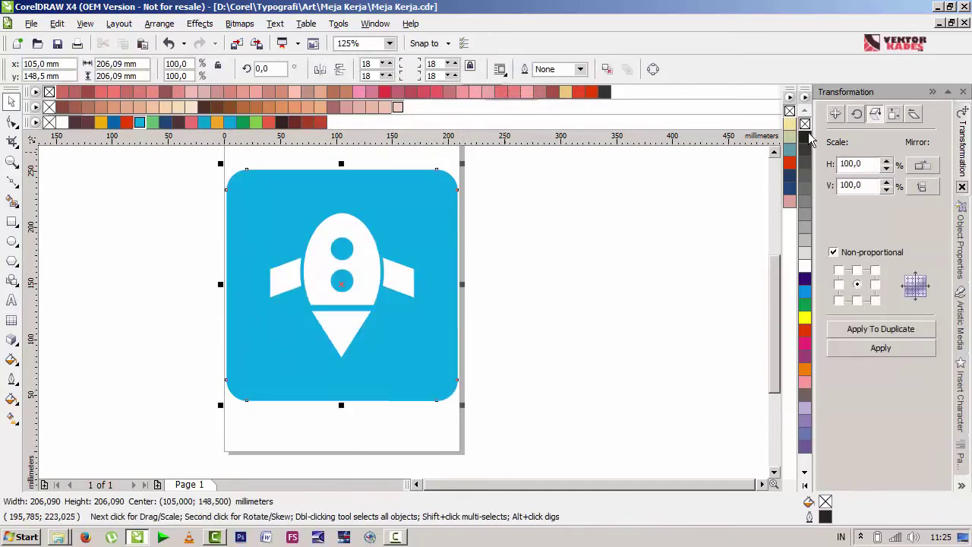
left_click(530, 369)
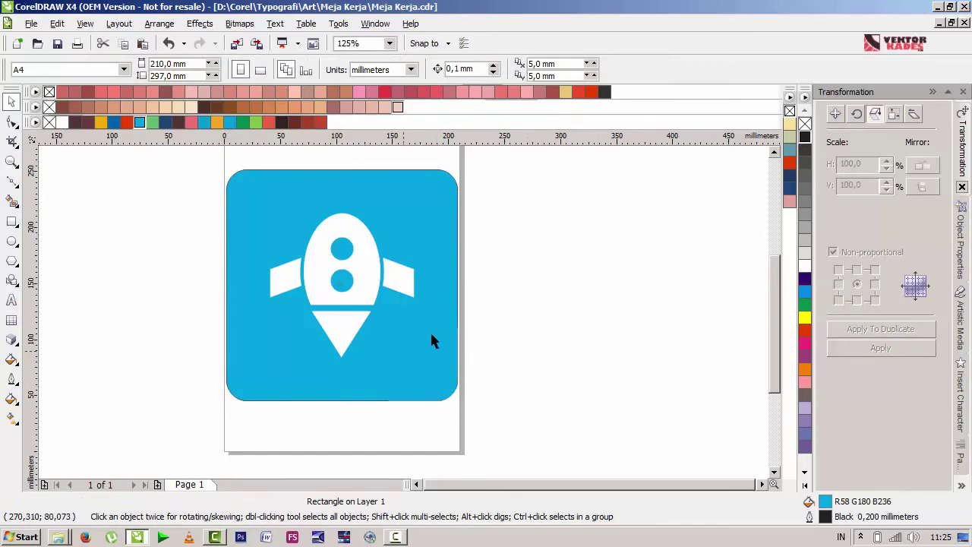
left_click(432, 342)
right_click(806, 137)
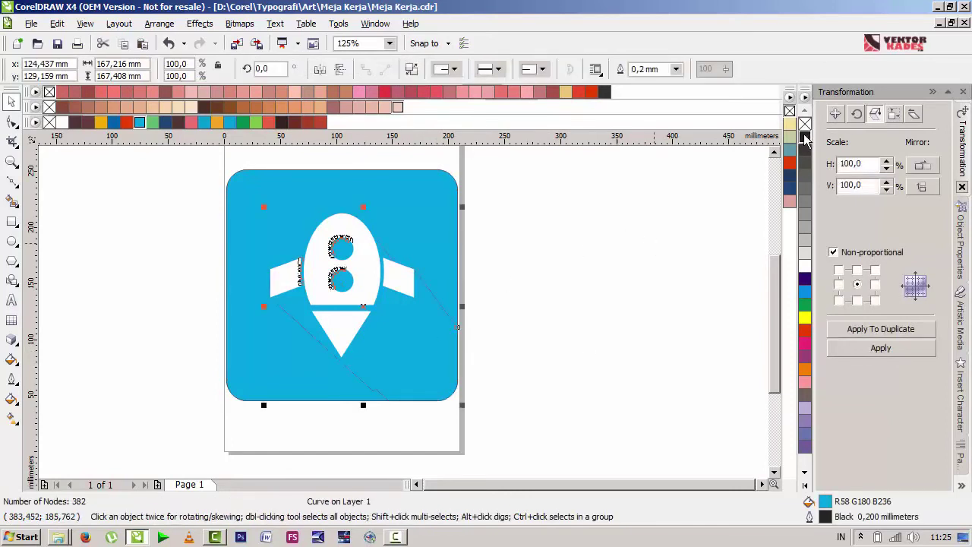
left_click(582, 350)
Fill the long shadow shape with a darker blue shade, R21 G148 B207.
left_click(418, 361)
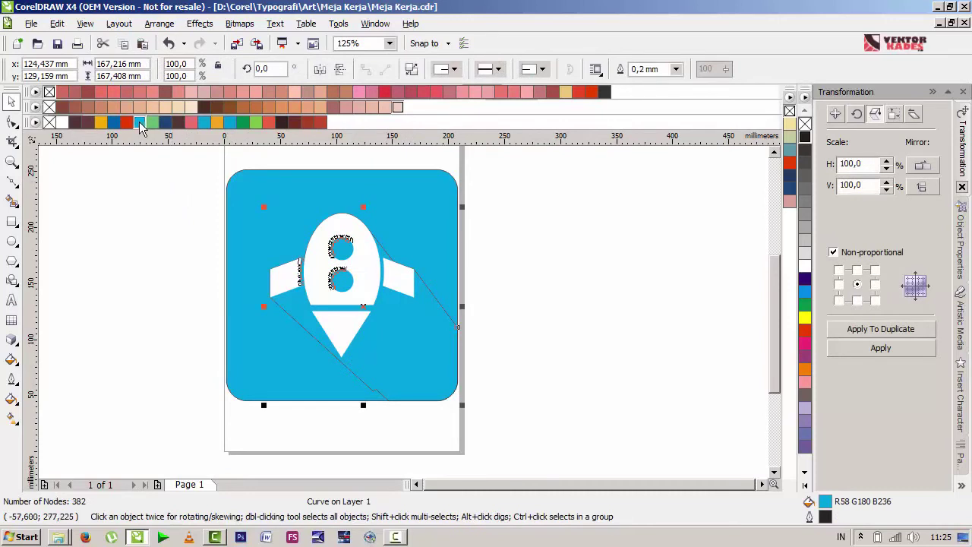
left_click_drag(141, 127, 207, 158)
left_click(149, 351)
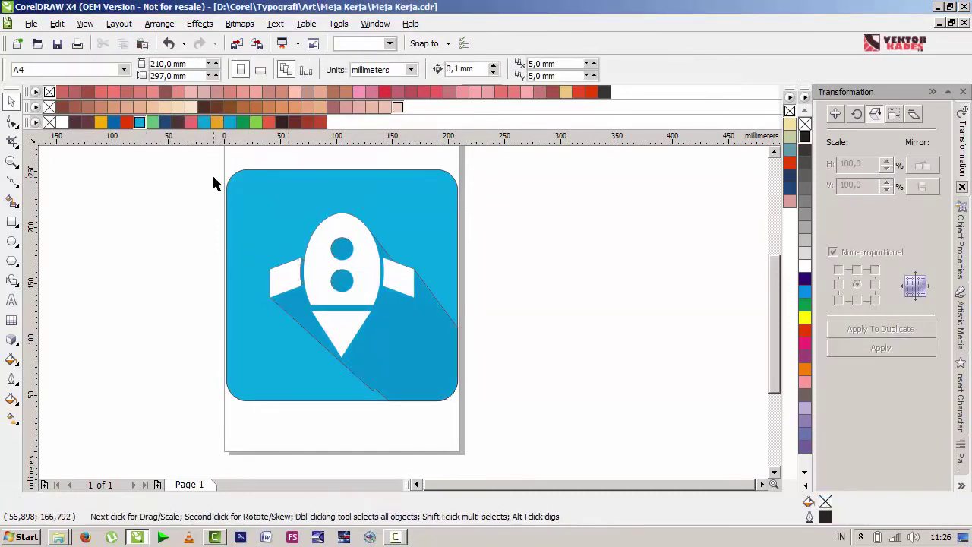
Remove the outlines from the square, the shadow and the rocket together.
key("F3")
left_click_drag(390, 283, 557, 453)
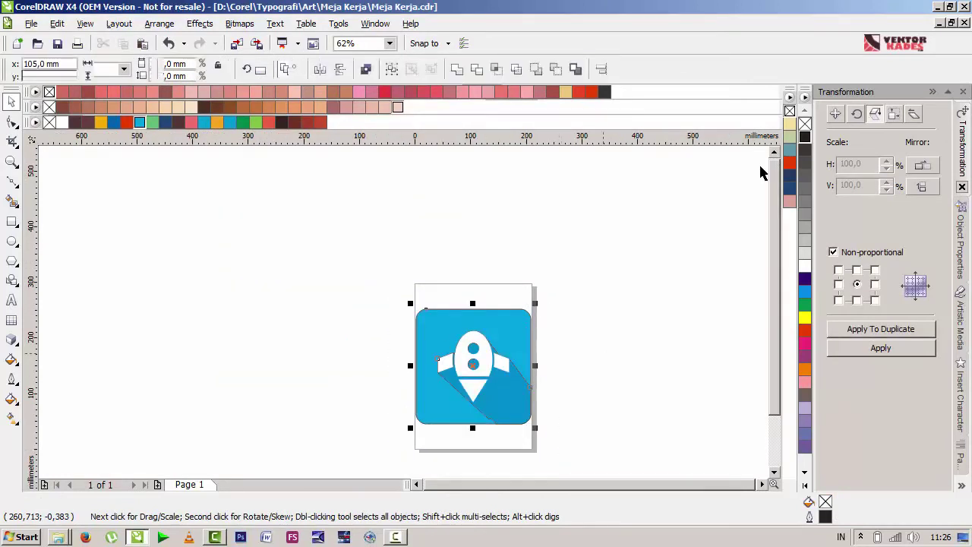
right_click(806, 123)
left_click(618, 391)
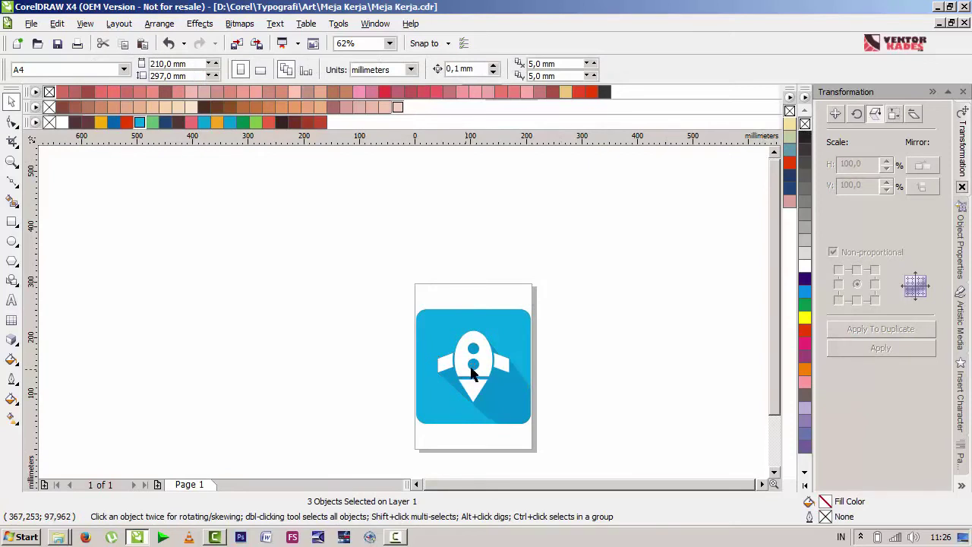
Delete the stray node on the shadow's lower-left edge, near the square's bottom, to straighten that edge.
scroll(471, 362, "up", 2)
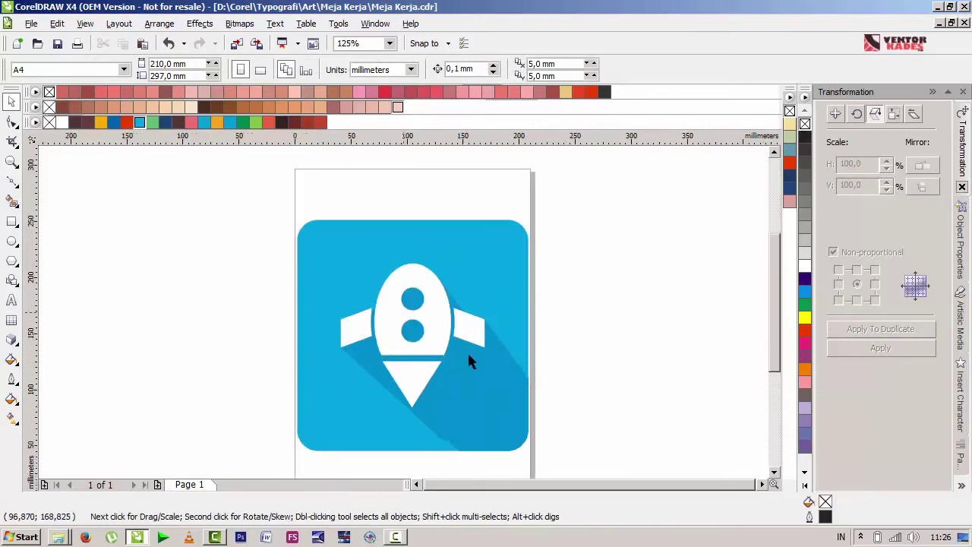
left_click(451, 419)
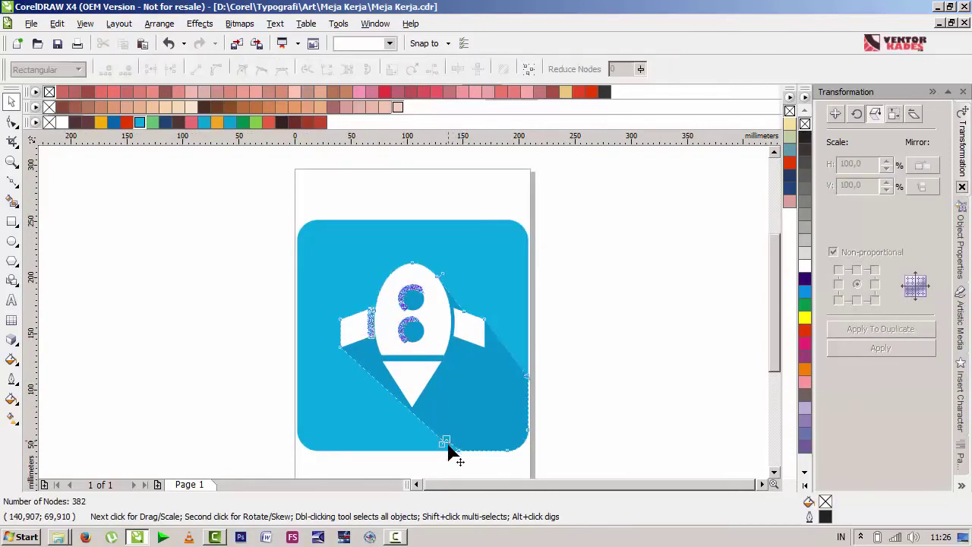
left_click(448, 449)
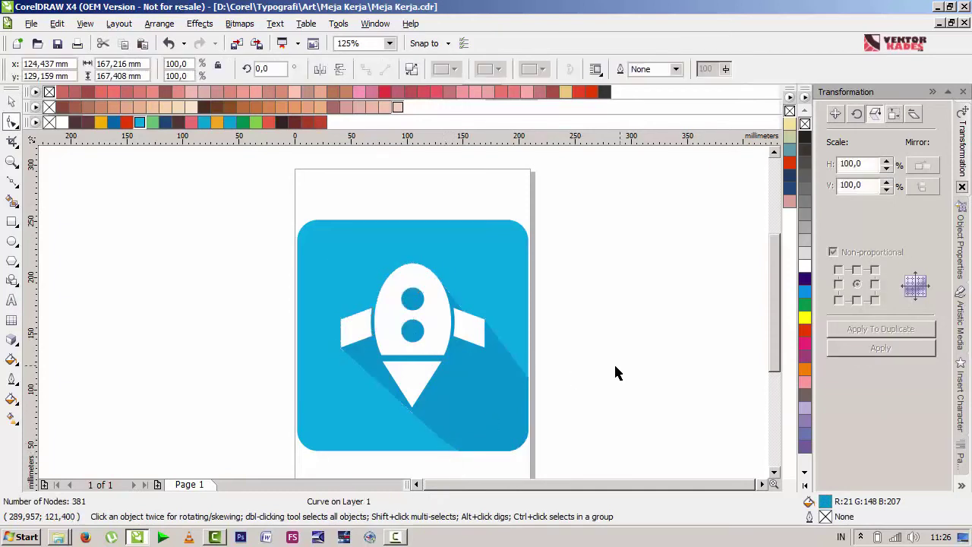
Remove one more leftover node from the long shadow's lower-left edge, just above the square's bottom edge.
left_click(615, 373)
left_click(460, 425)
left_click(445, 455)
left_click(446, 449)
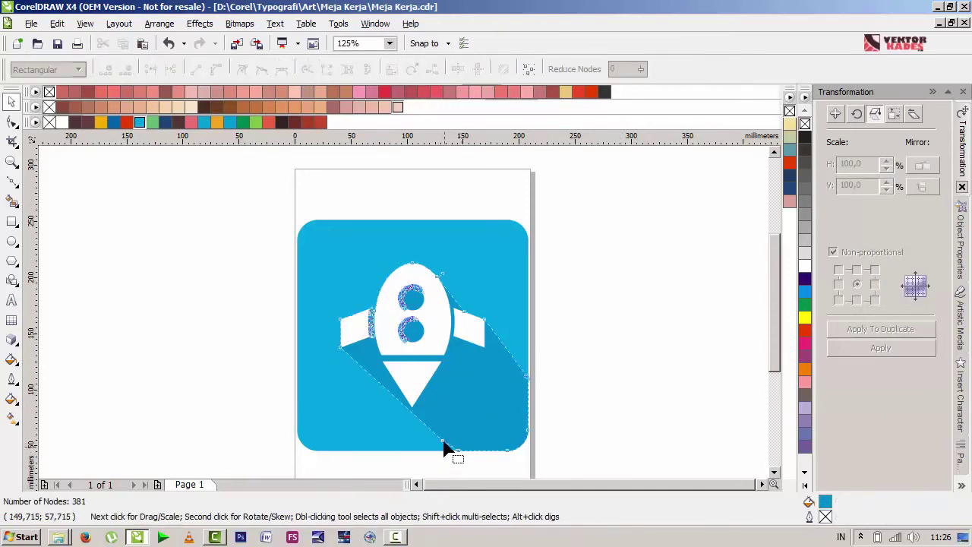
left_click(443, 441)
key("Delete")
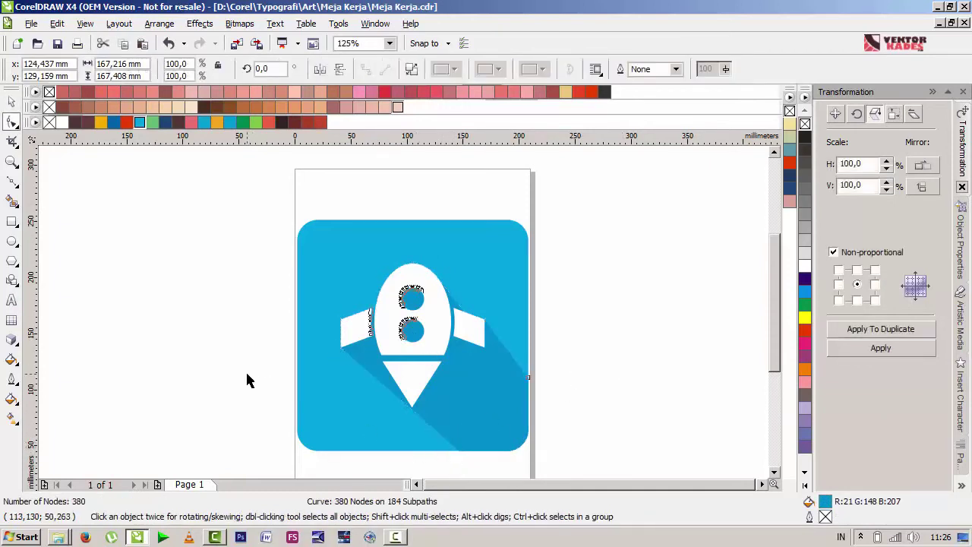
left_click(247, 380)
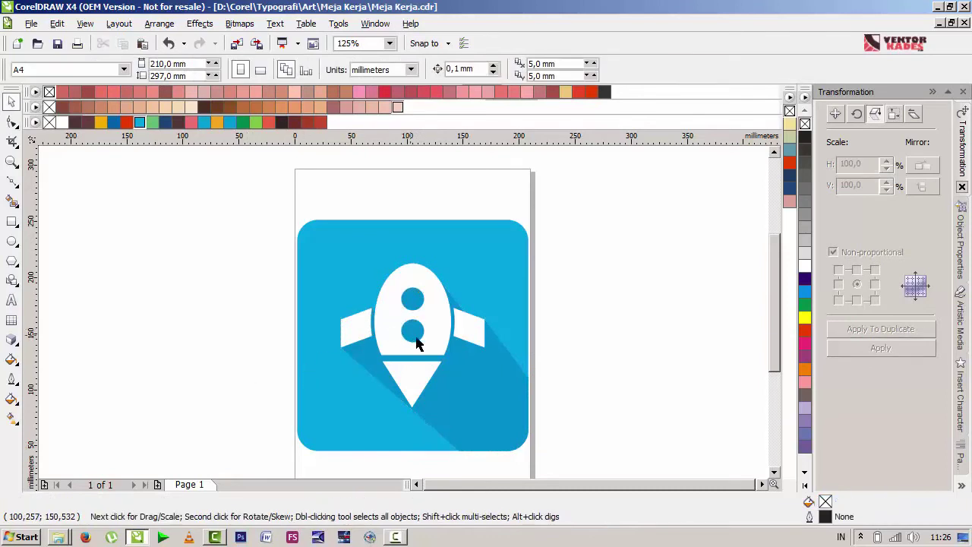
Recolour the rounded square red, C1 M80 Y66 K0, and the long shadow darker red, C4 M95 Y89 K0.
left_click(465, 371)
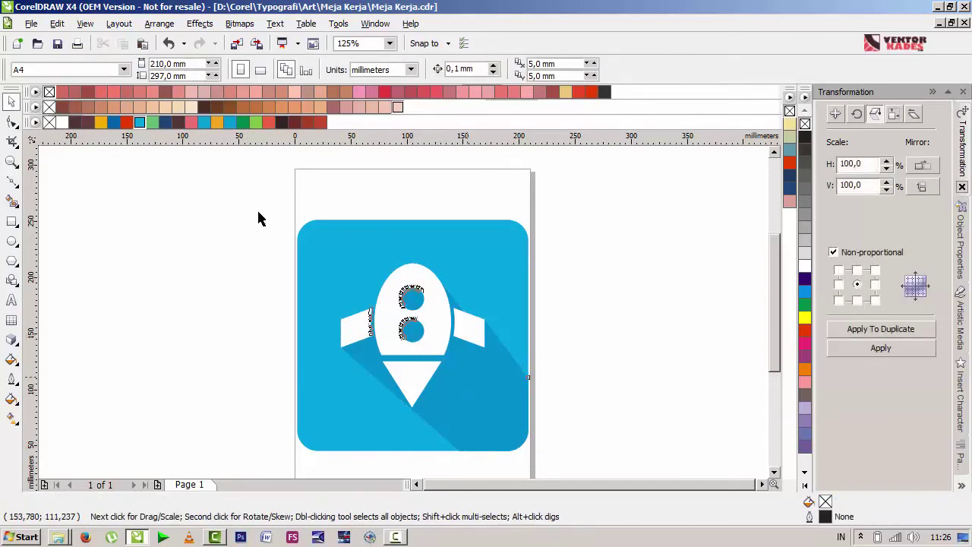
left_click(308, 243)
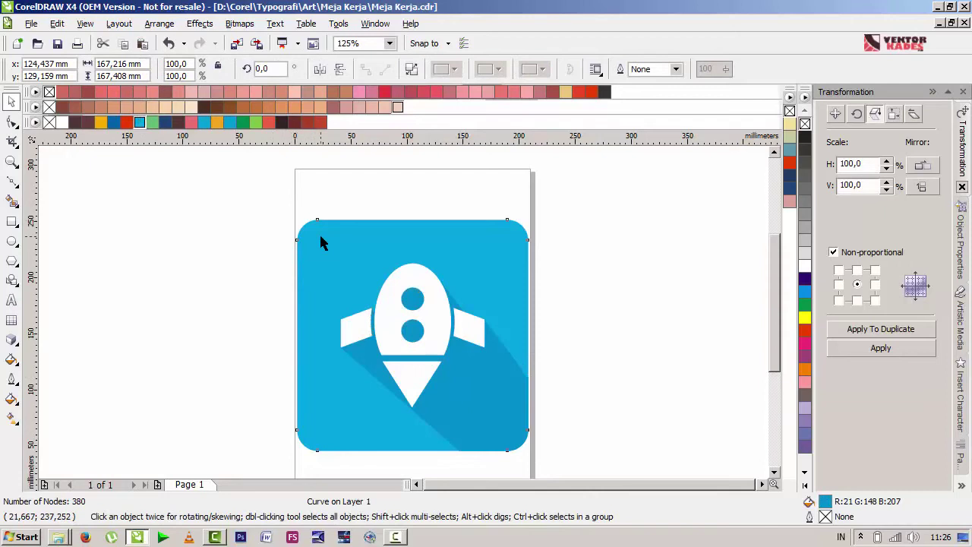
left_click(268, 122)
left_click(221, 269)
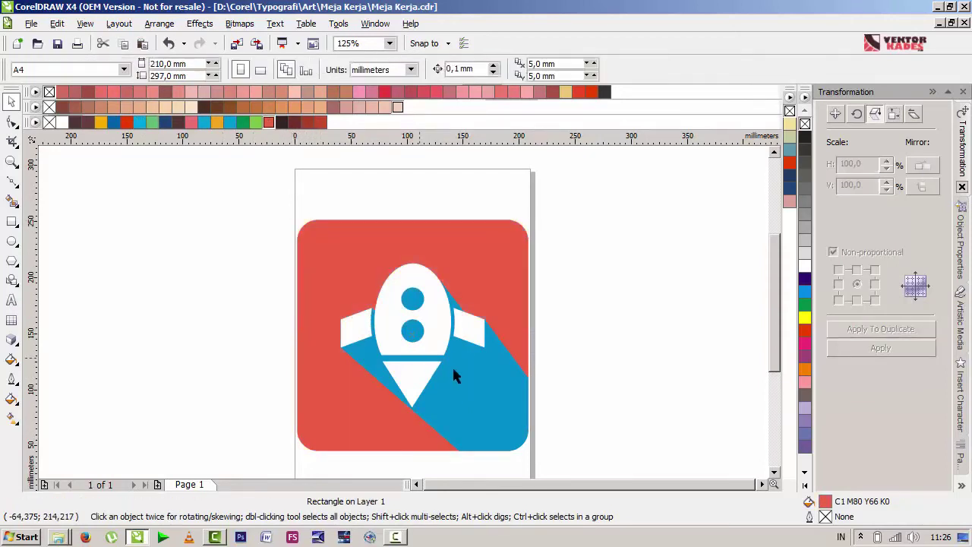
left_click(453, 372)
left_click_drag(271, 126, 326, 157)
left_click(243, 288)
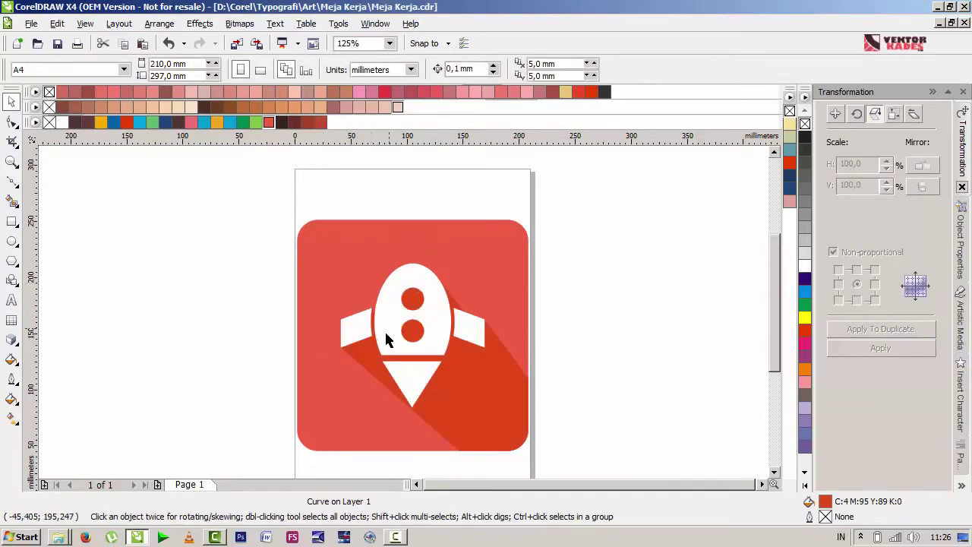
key("F3")
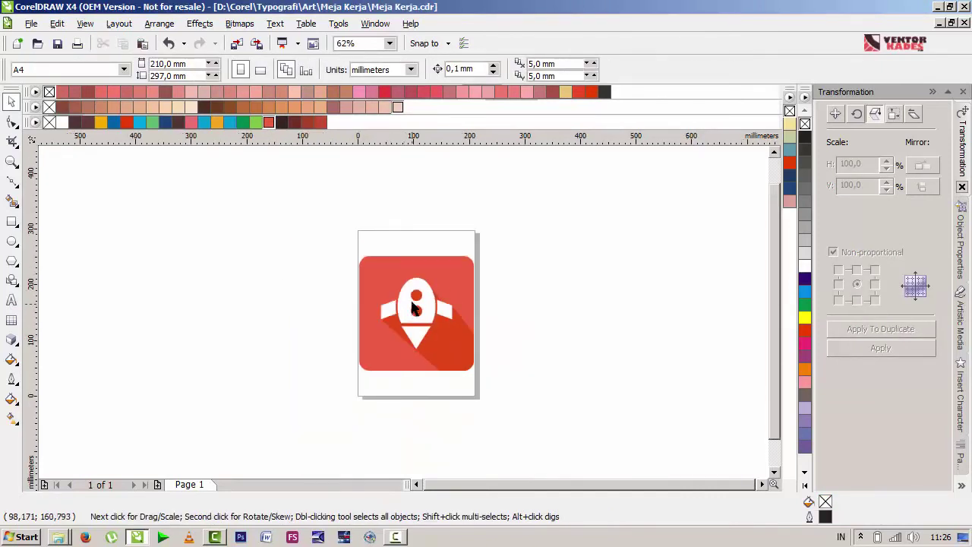
scroll(414, 305, "up", 1)
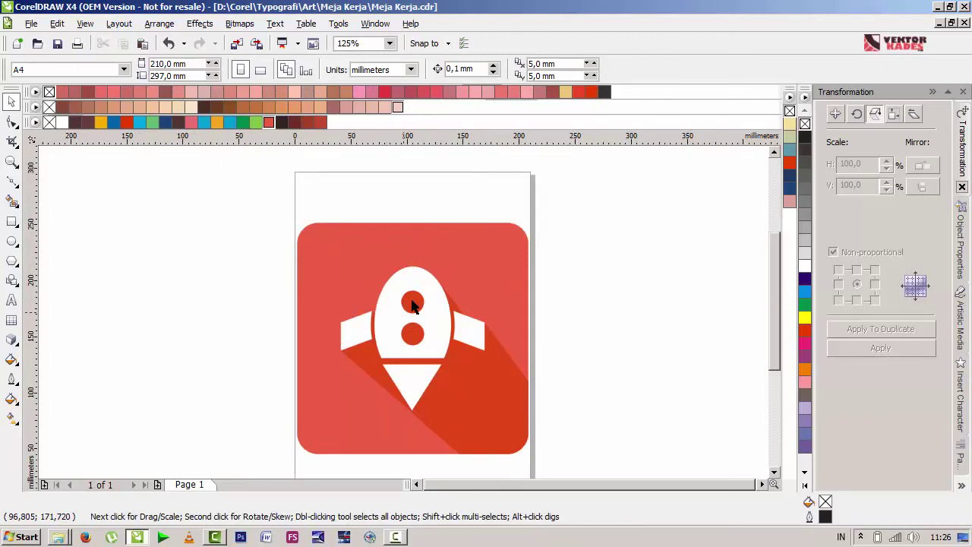
Fill the rounded square with reddish brown and the long shadow with darker brown, R68 G39 B41.
left_click(362, 292)
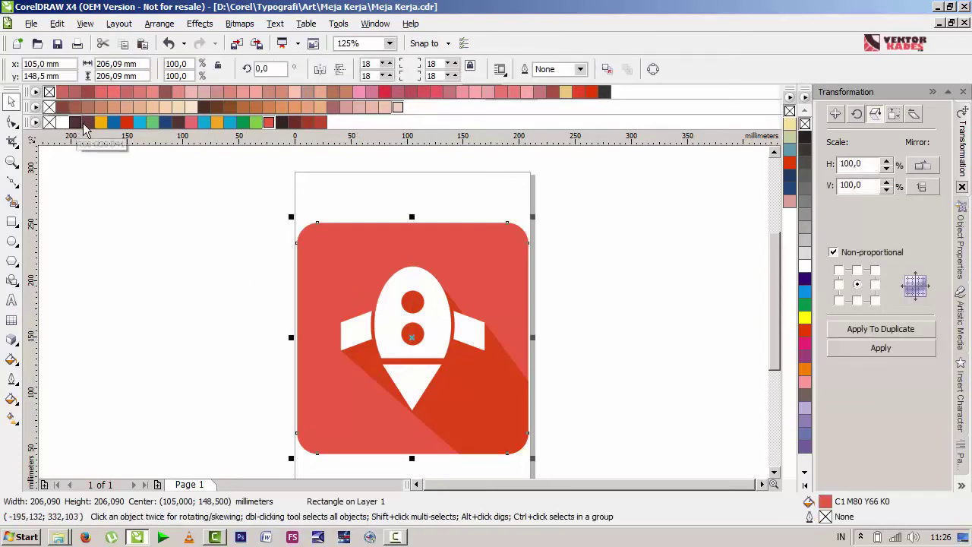
left_click(74, 122)
left_click(297, 300)
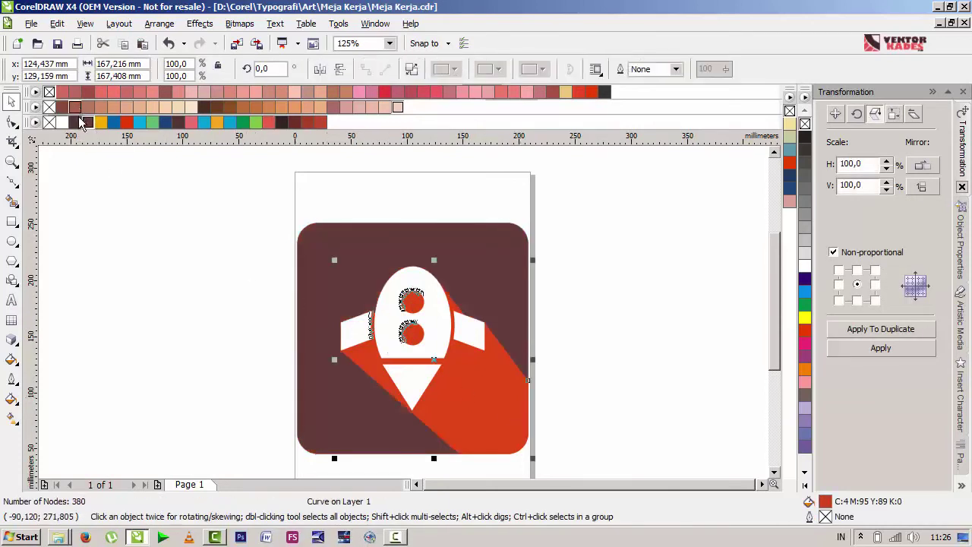
left_click(74, 122)
key("Escape")
scroll(386, 327, "down", 2)
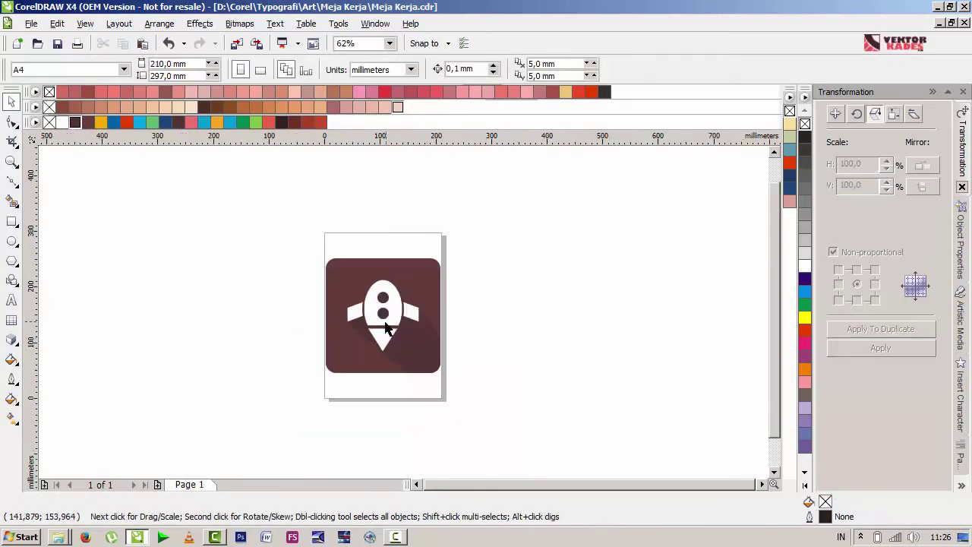
scroll(383, 298, "up", 2)
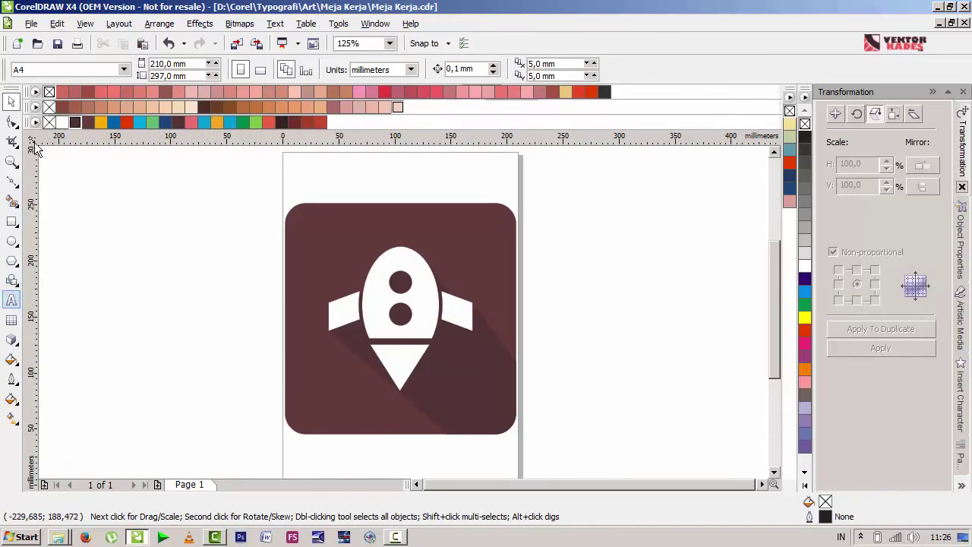
Group the white rocket with its long shadow, leaving the rounded square out of the group.
left_click(11, 101)
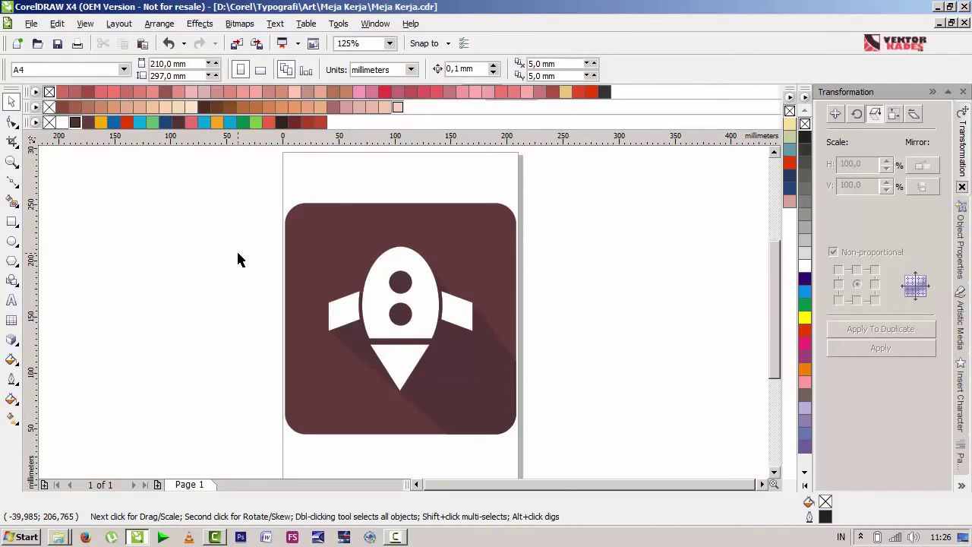
left_click(455, 371)
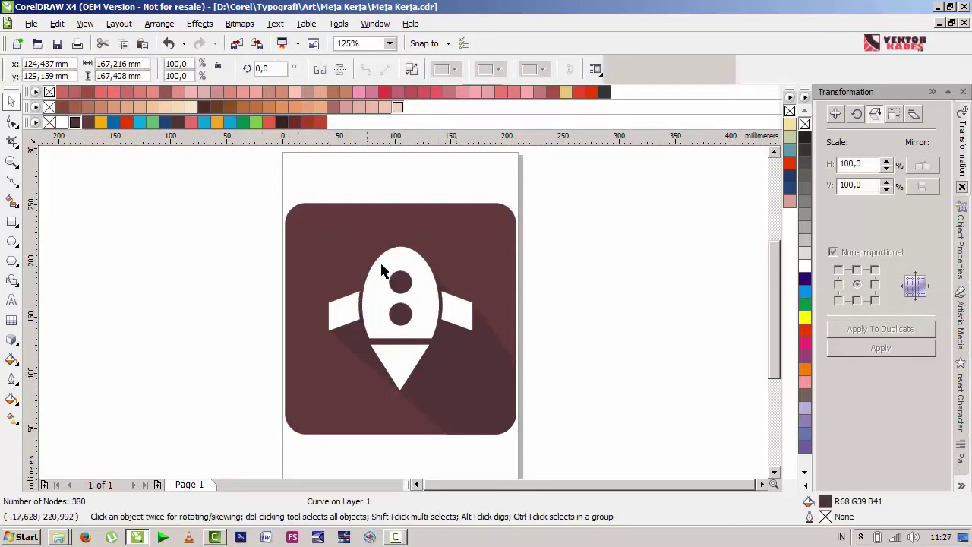
key("Escape")
left_click_drag(239, 239, 552, 455)
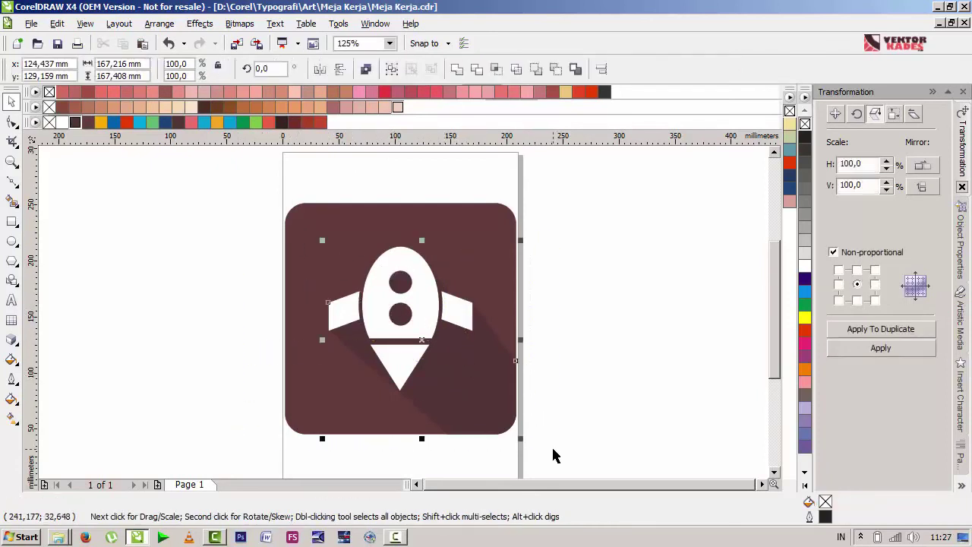
key("ctrl+g")
Try mirroring the rocket and shadow group horizontally and centring it on the page, and undo both changes.
left_click(320, 69)
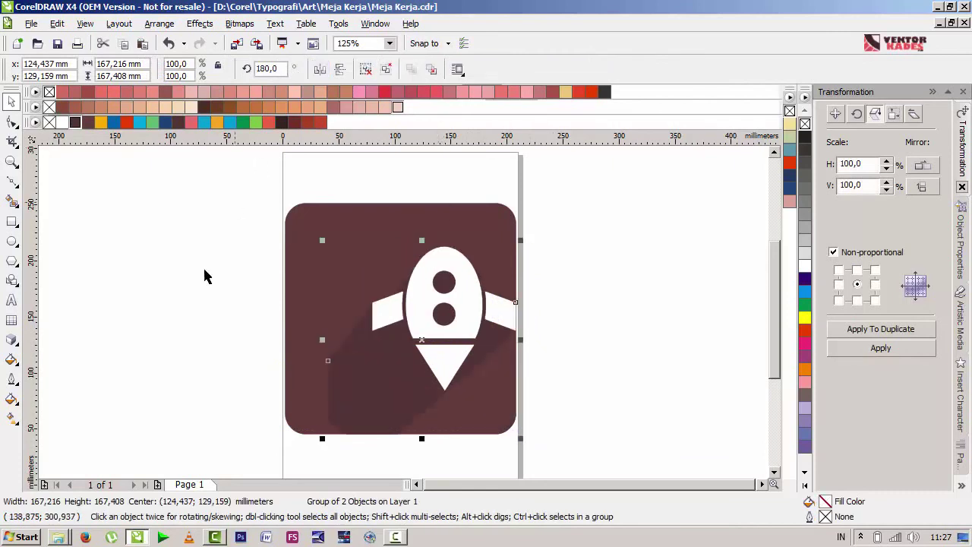
key("p")
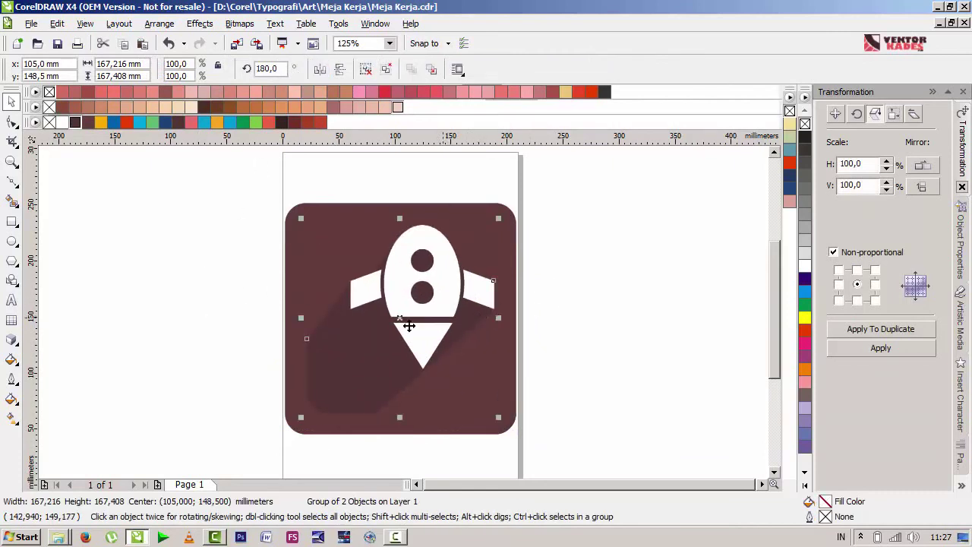
key("ctrl+z")
key("ctrl+z")
left_click(595, 357)
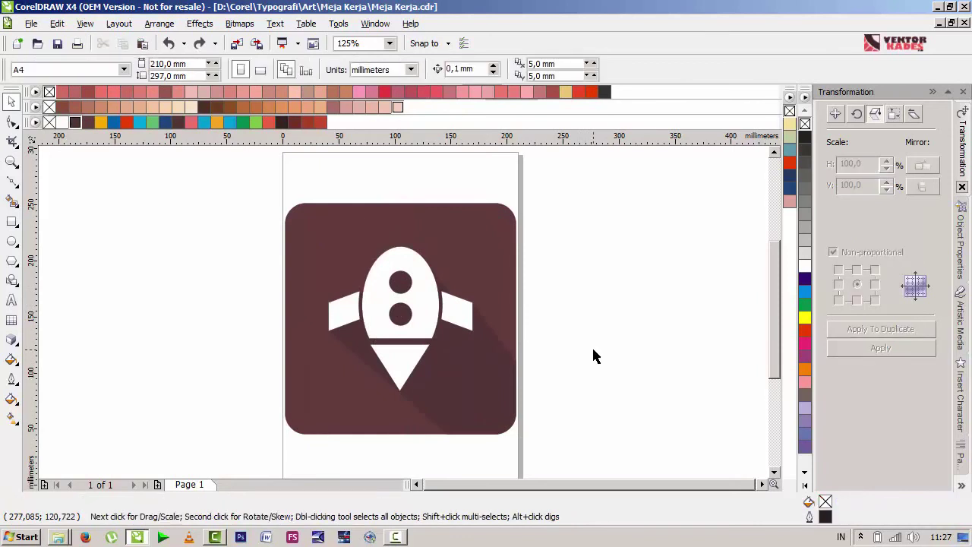
left_click(11, 300)
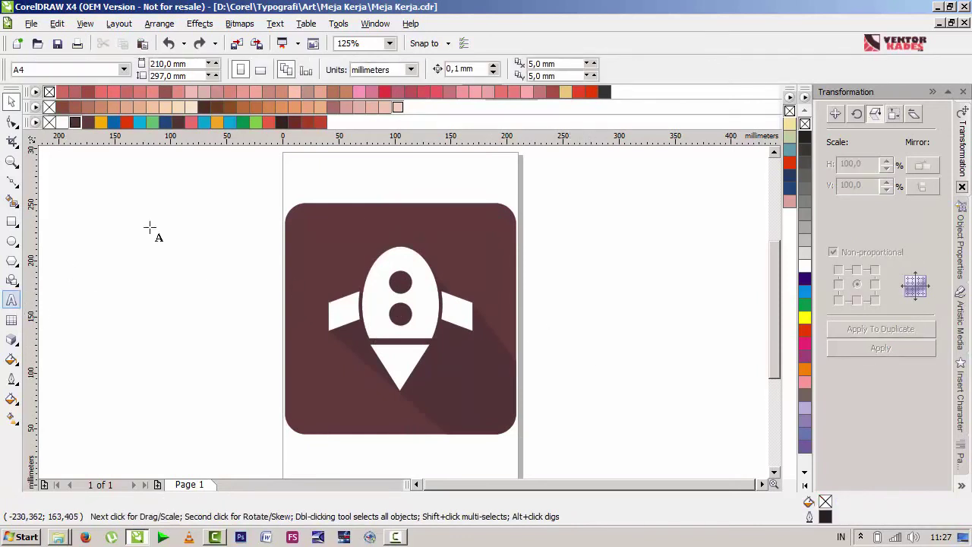
left_click(196, 225)
type("www.vektorkades.")
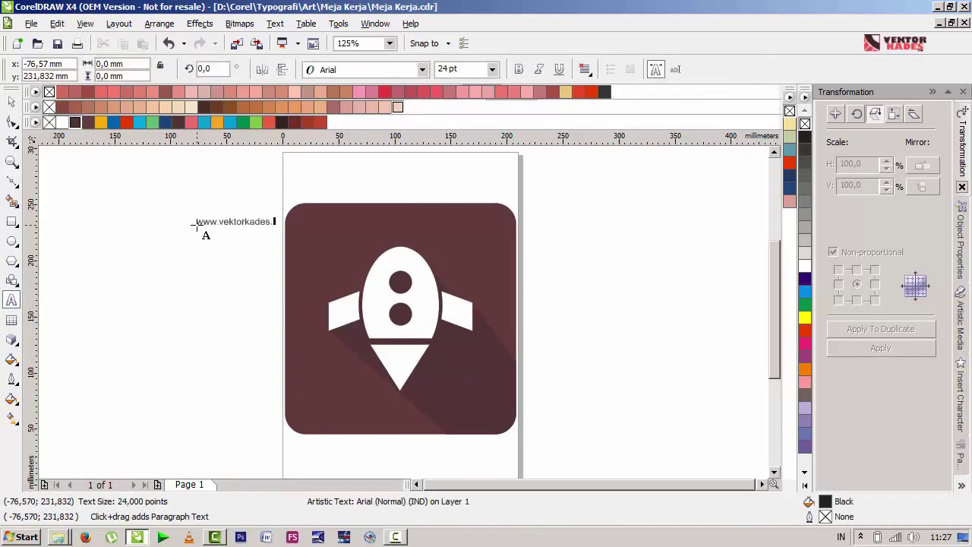
type("com")
key("Escape")
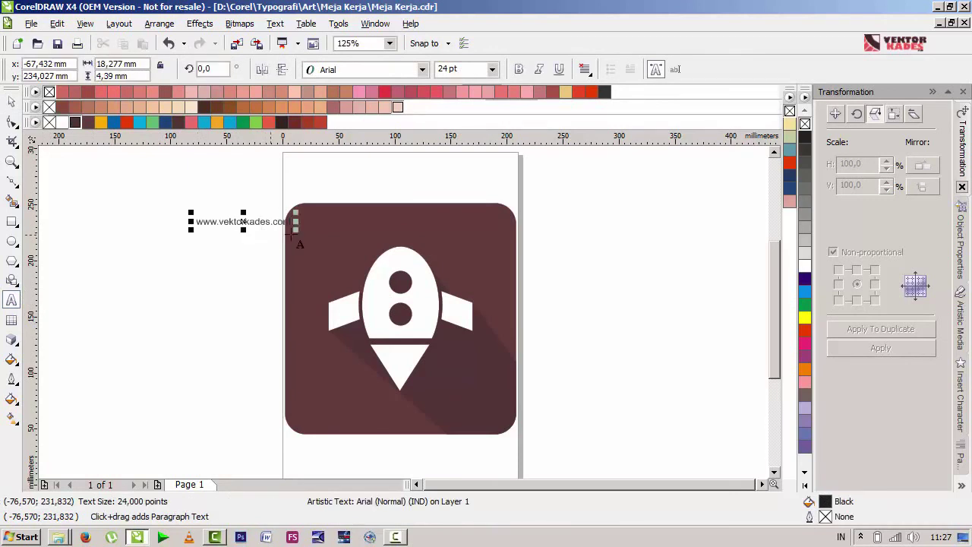
Enlarge the web address text to about 44 pt and move it onto the square above the rocket.
left_click_drag(313, 248, 332, 271)
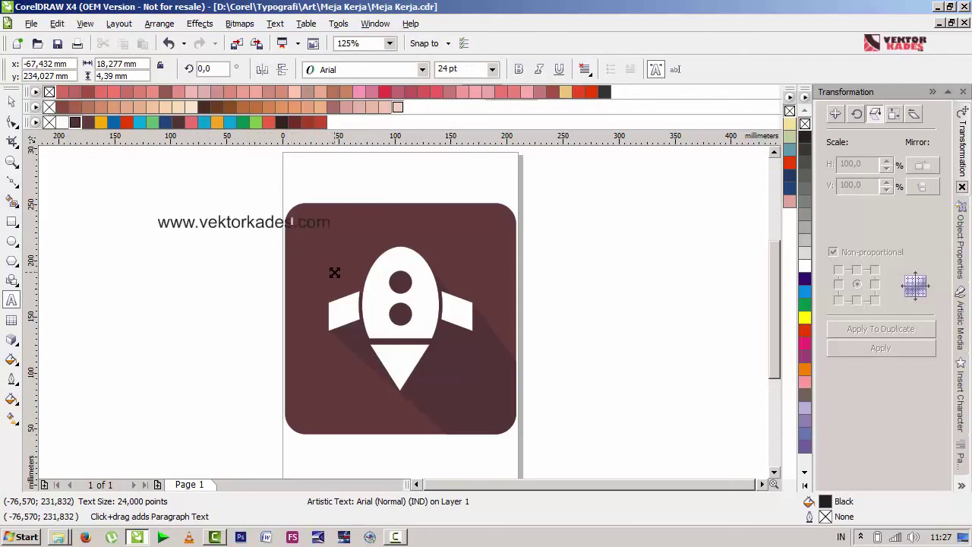
left_click(12, 102)
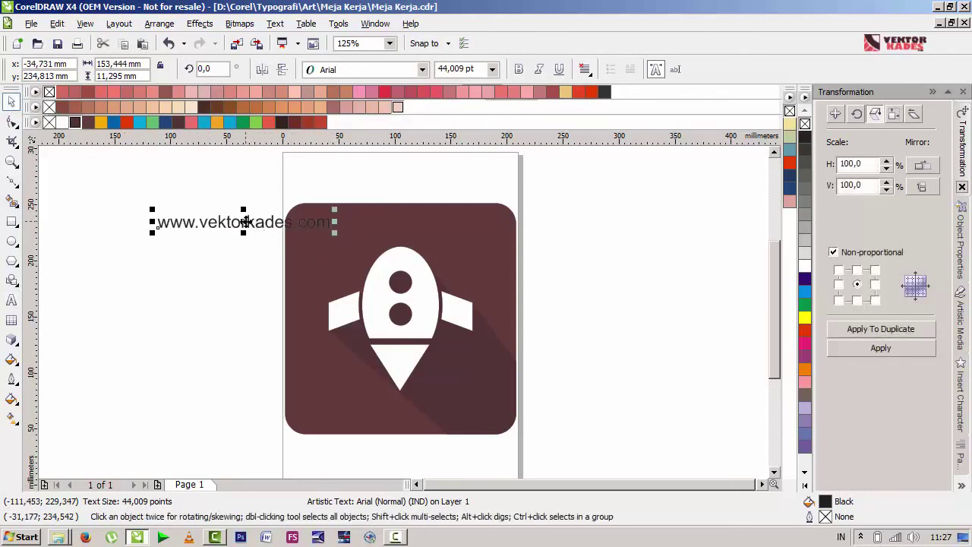
left_click_drag(250, 228, 405, 225)
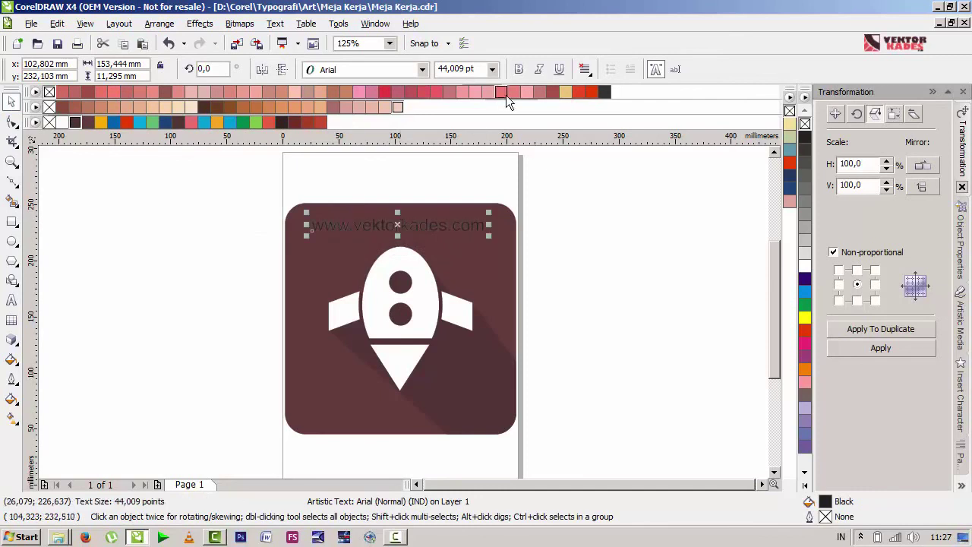
Make the web address text bold and white, and shift it slightly to centre it above the rocket.
left_click(519, 69)
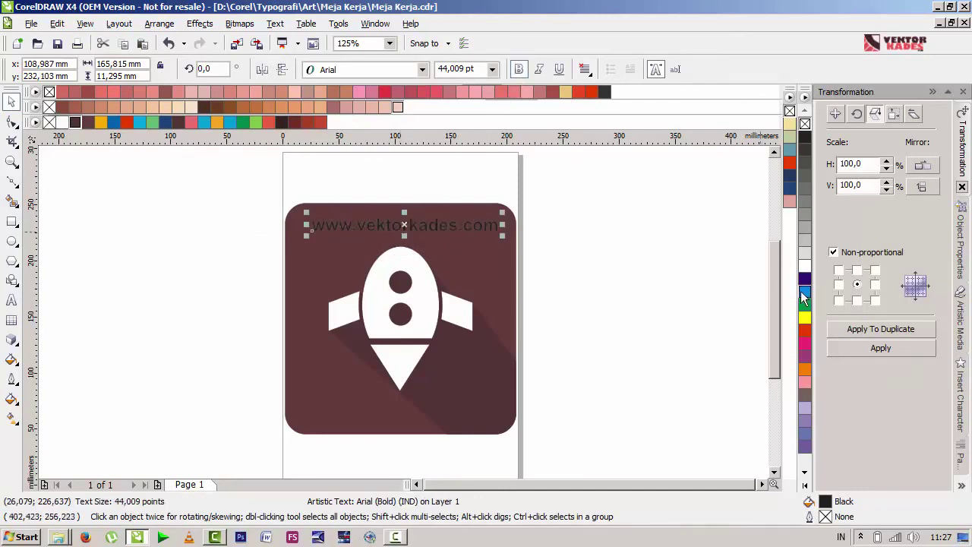
left_click(804, 266)
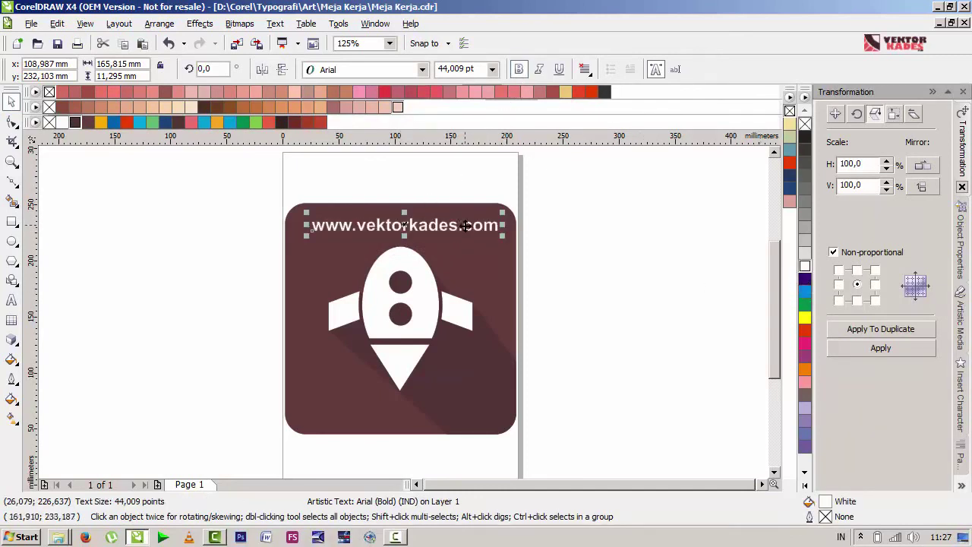
left_click_drag(466, 224, 461, 227)
left_click(571, 240)
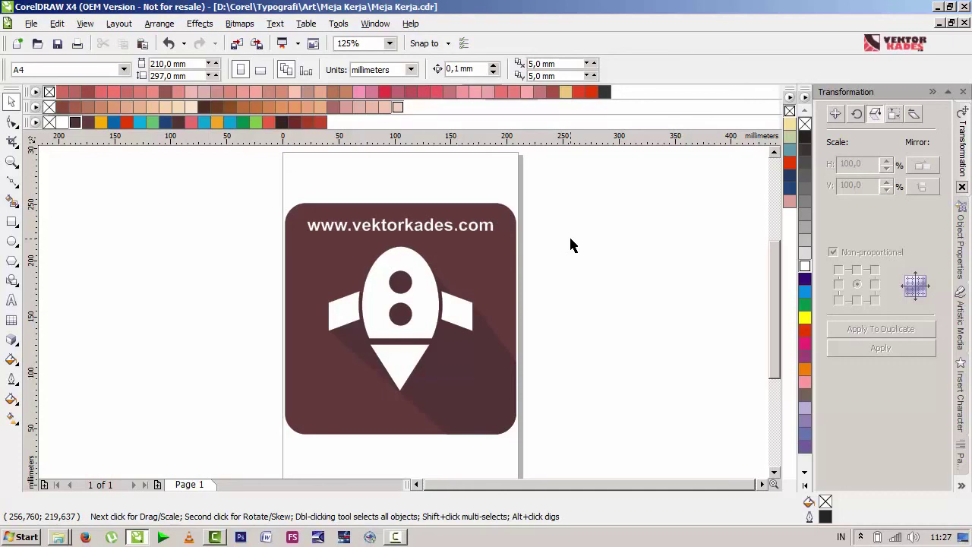
left_click(218, 537)
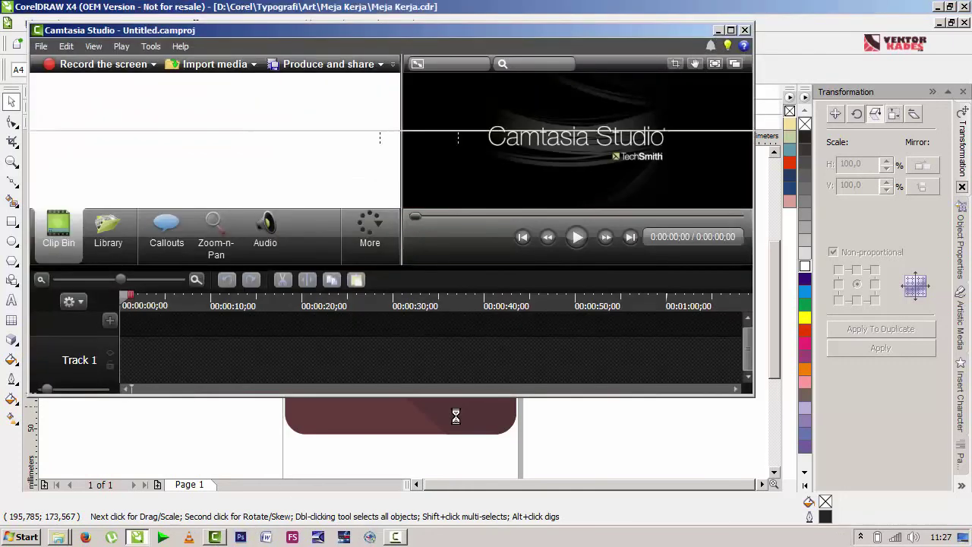
left_click(394, 537)
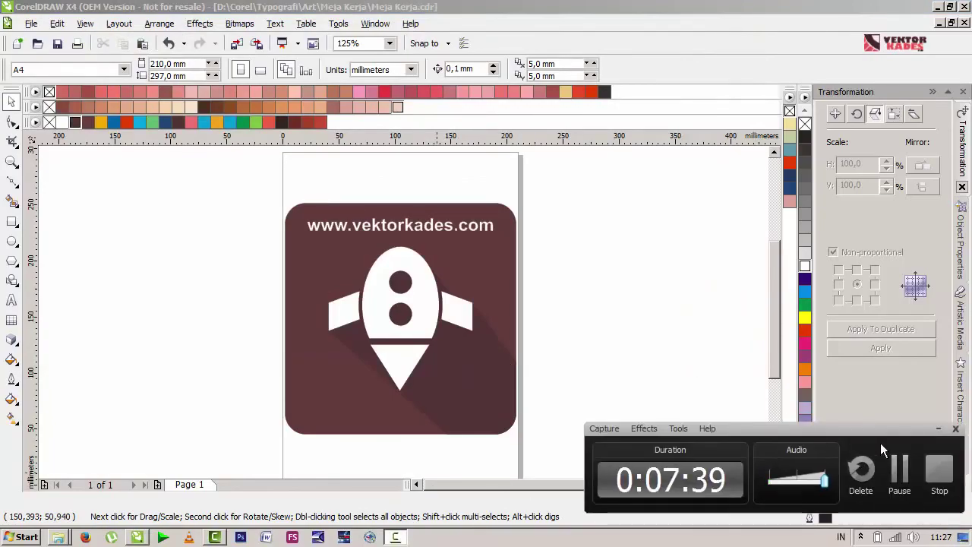
left_click(939, 468)
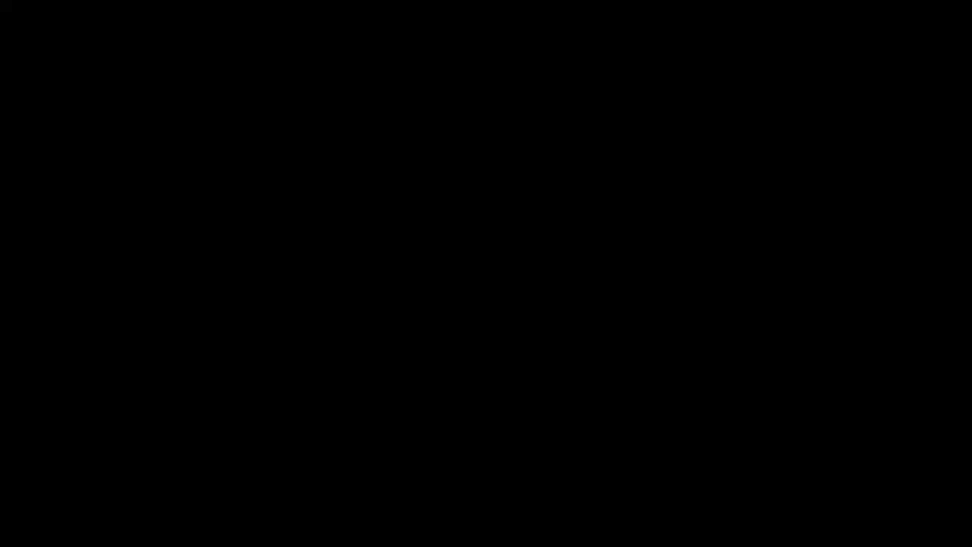